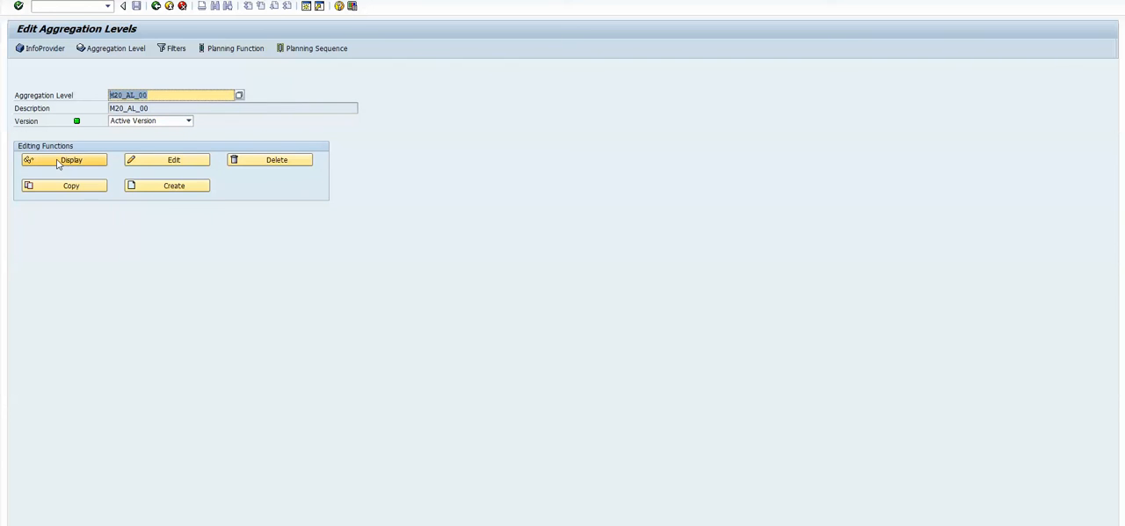
- Display aggregation level M20_AL_00 and examine it together with its basis InfoProvider COMP_IPTEST
click(58, 162)
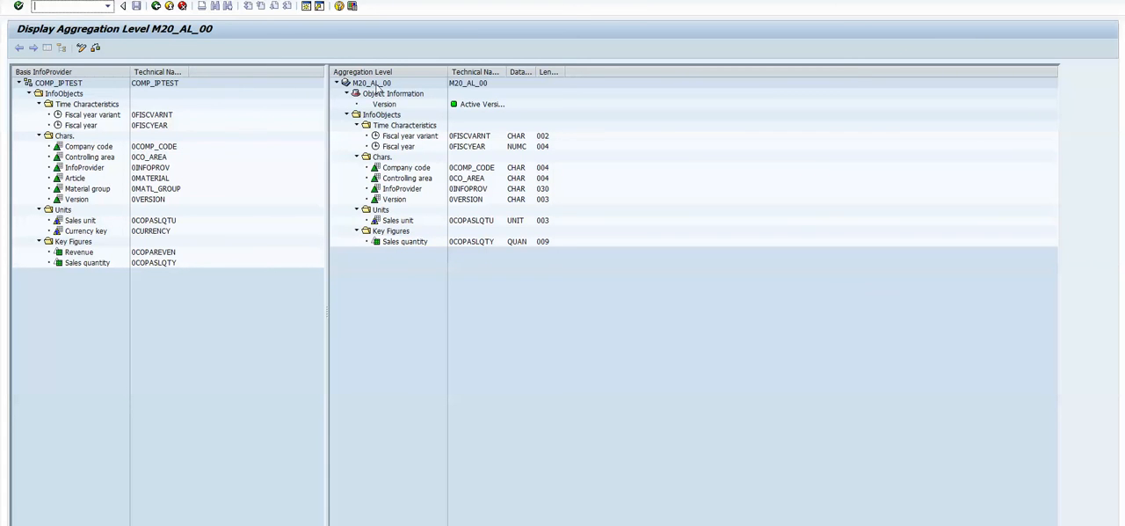
click(379, 85)
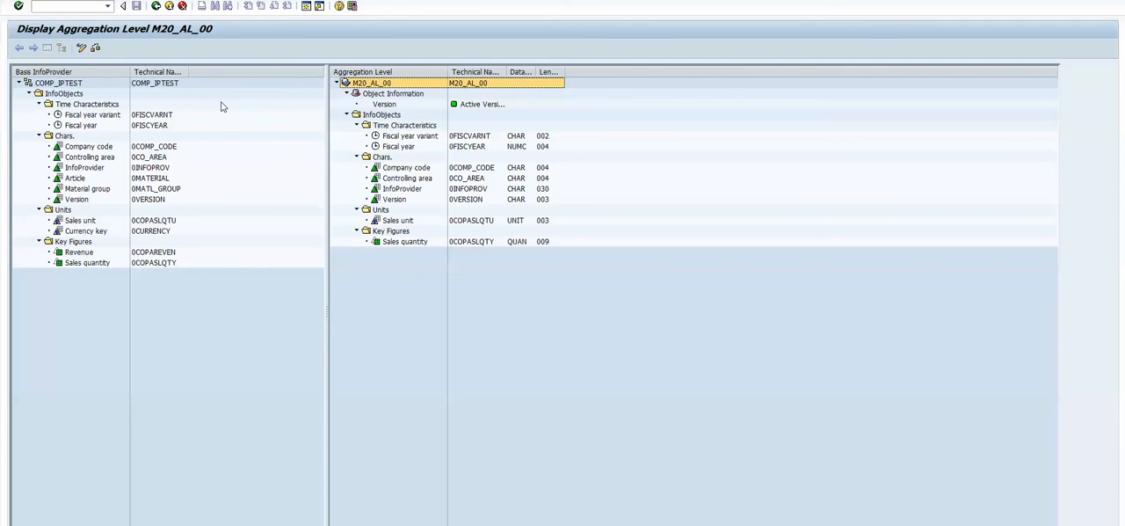
click(167, 86)
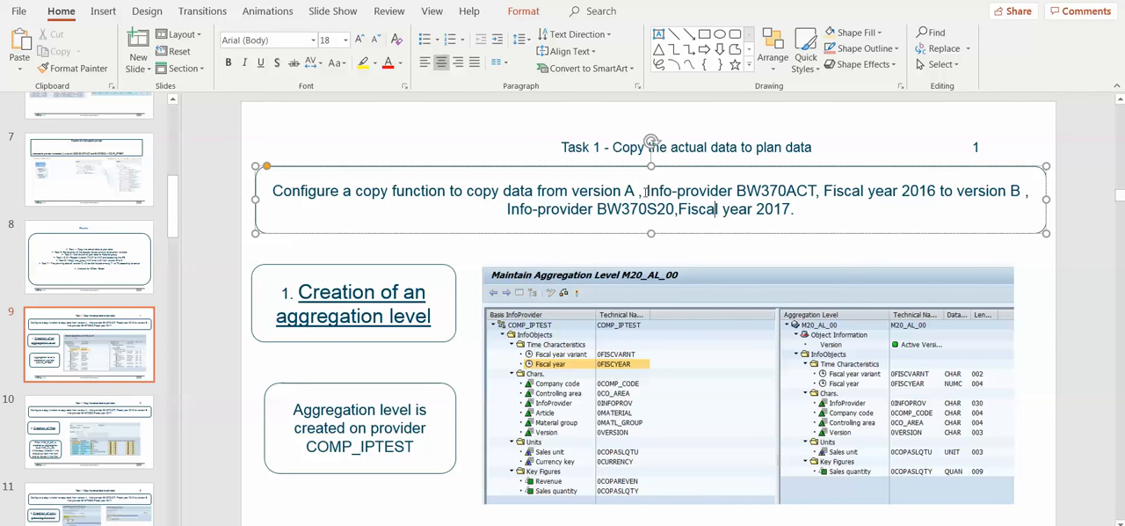
- Highlight the copy source values in the PowerPoint task description: version A, InfoProvider BW370ACT and Fiscal year 2016
drag(637, 191, 571, 191)
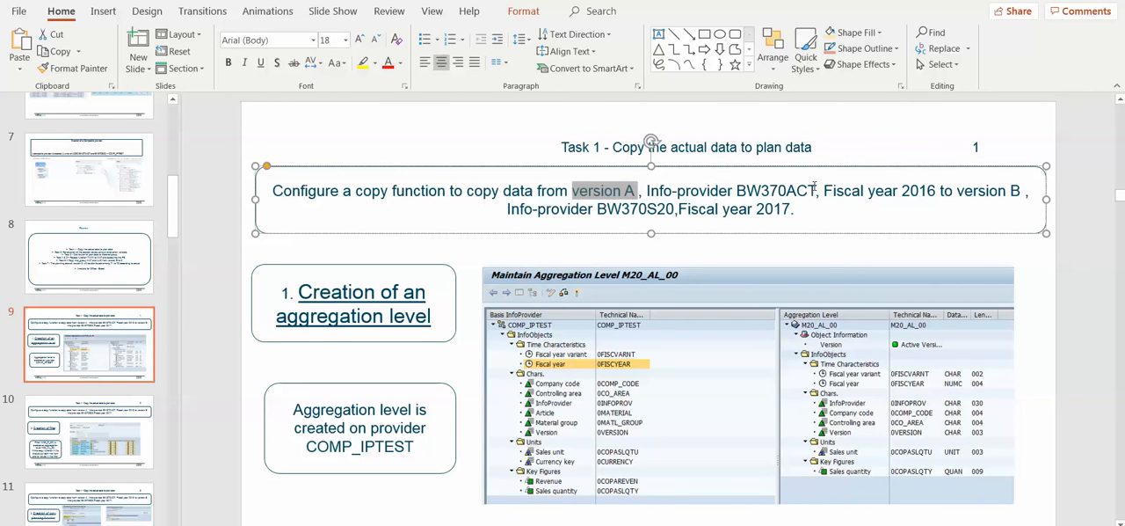
drag(816, 191, 733, 190)
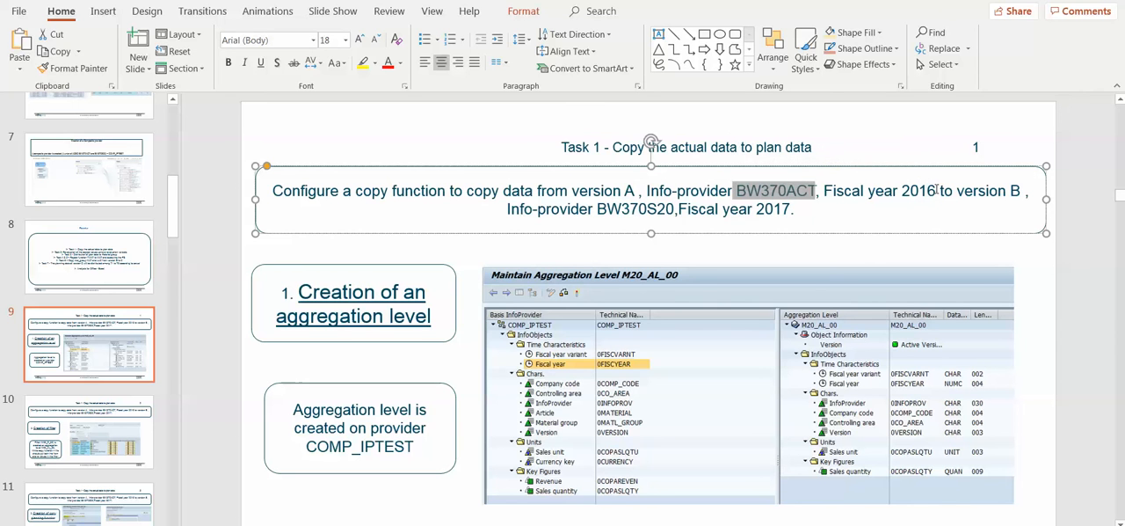
drag(939, 191, 823, 190)
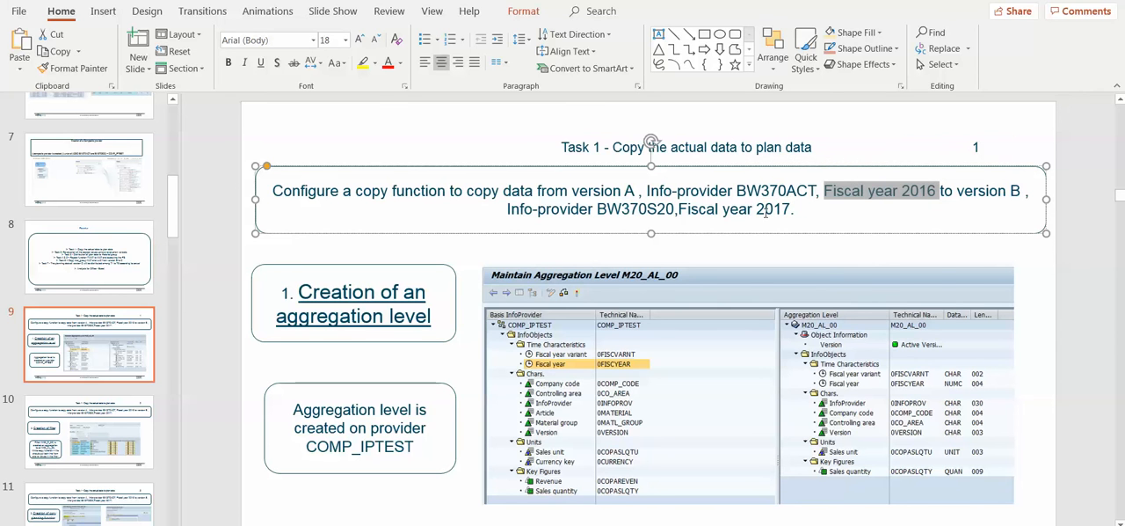
- Switch to SAP and examine the aggregation level's characteristics, sales quantity key figure, sales unit and fiscal year variant
key(alt+Tab)
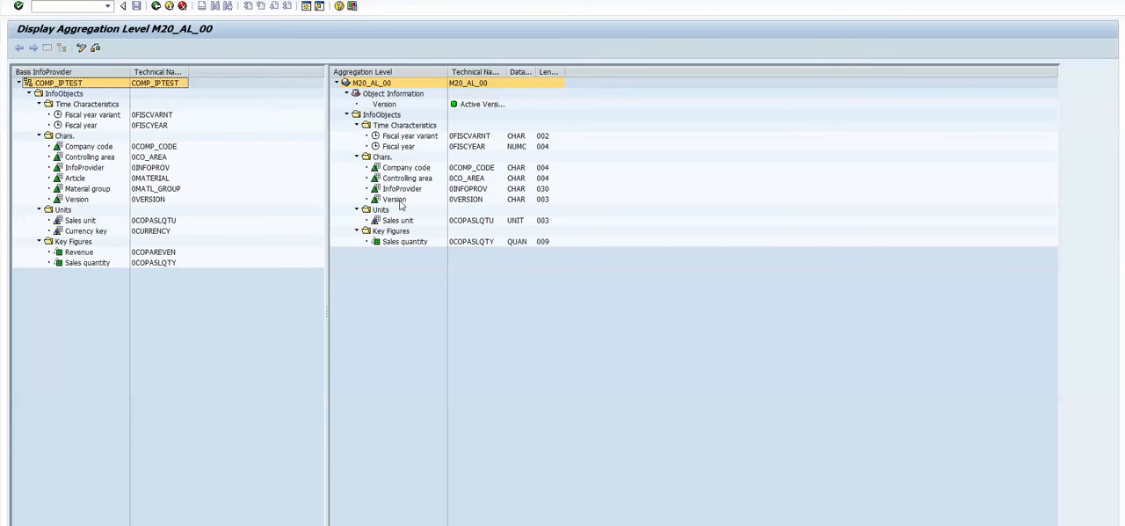
click(400, 198)
click(406, 188)
click(421, 179)
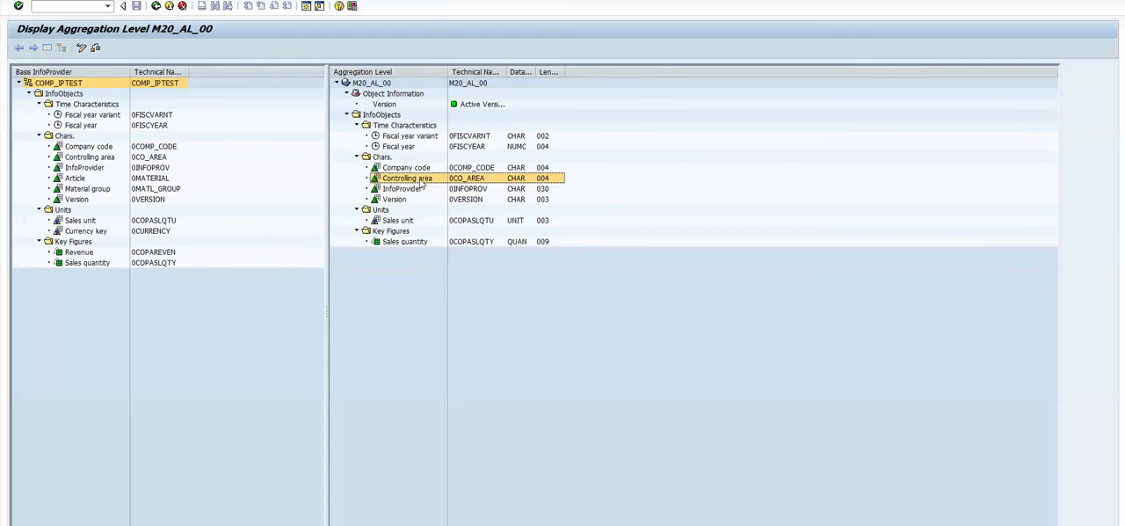
click(418, 168)
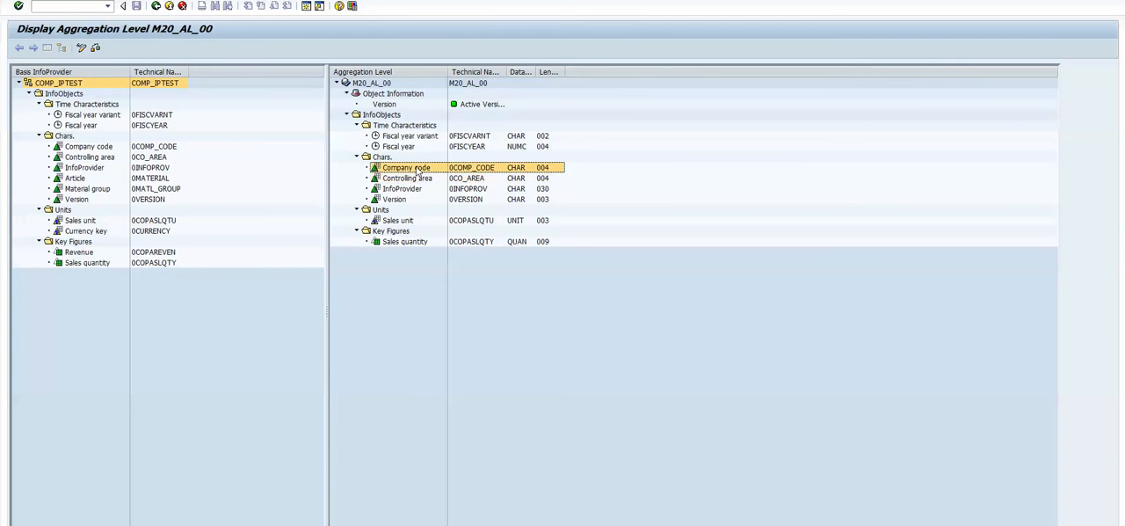
click(426, 242)
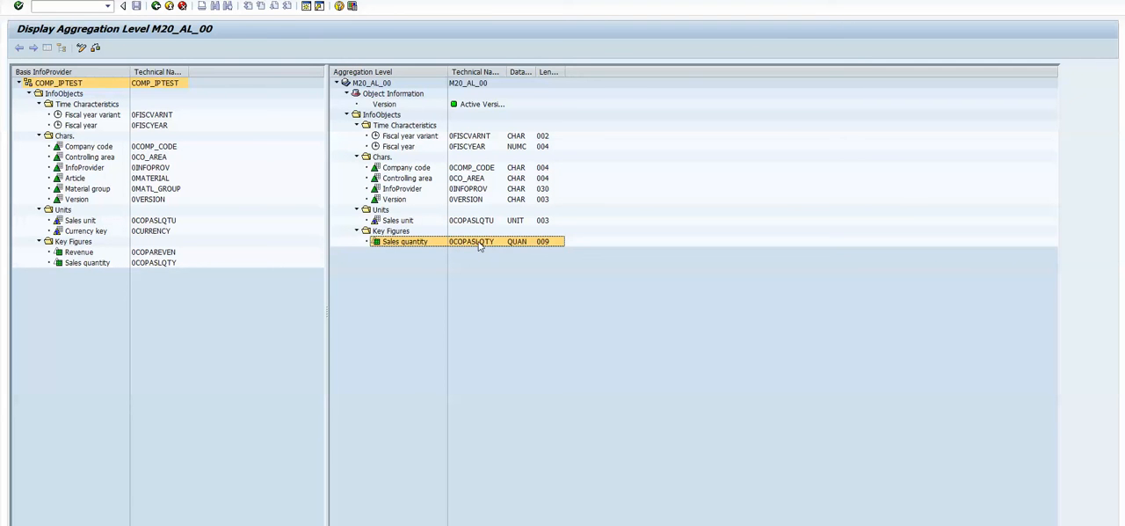
click(406, 221)
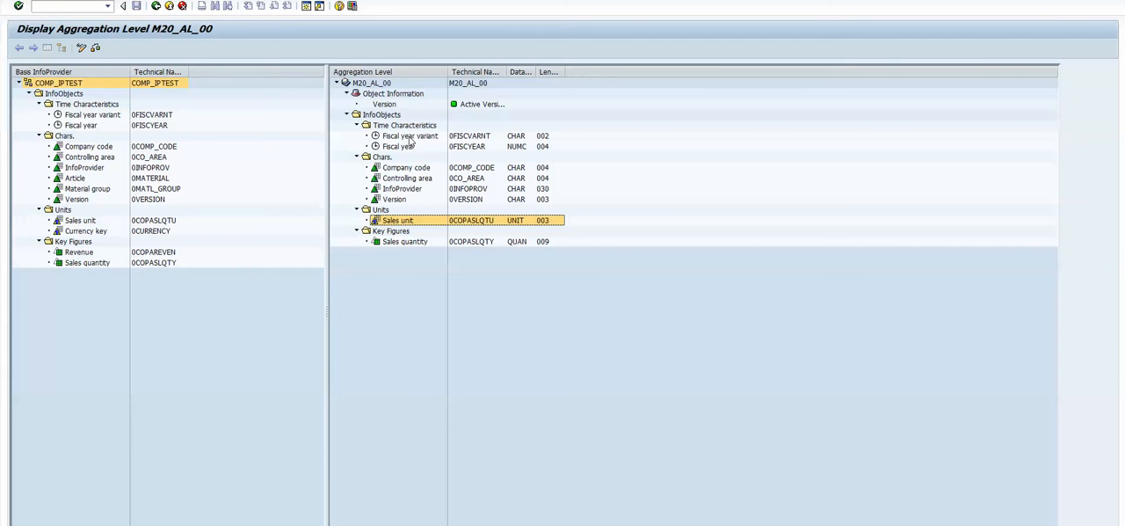
click(407, 136)
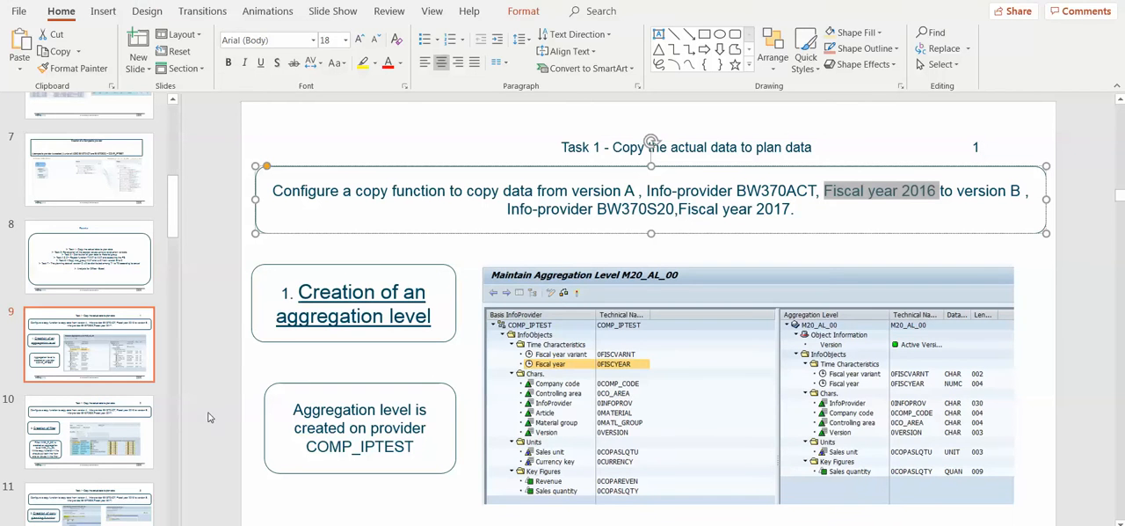
- Show the filter creation slide in PowerPoint, and in SAP list table /BIC/ABW370ACT2 sorted by company code in descending order
click(106, 430)
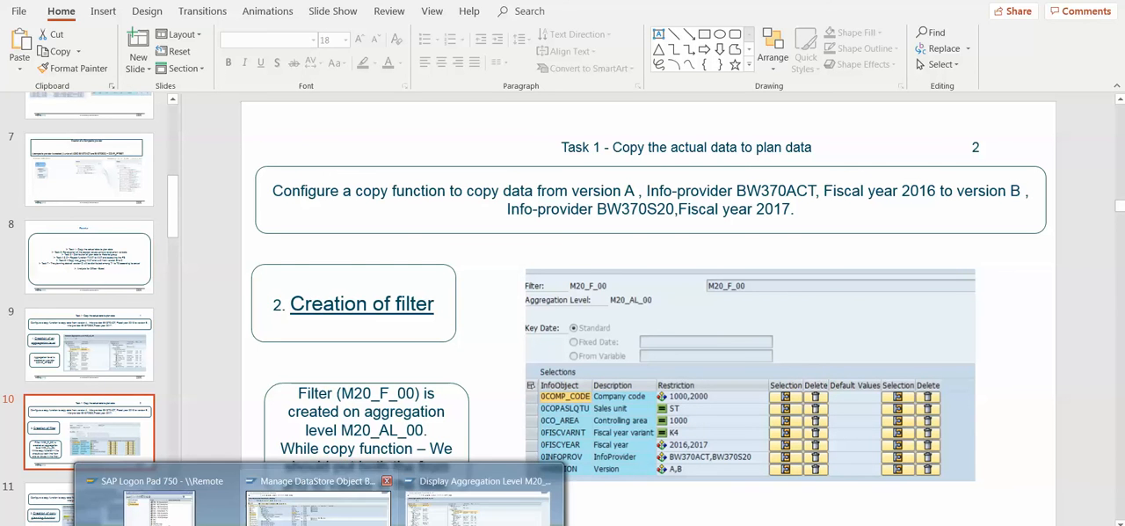
click(318, 510)
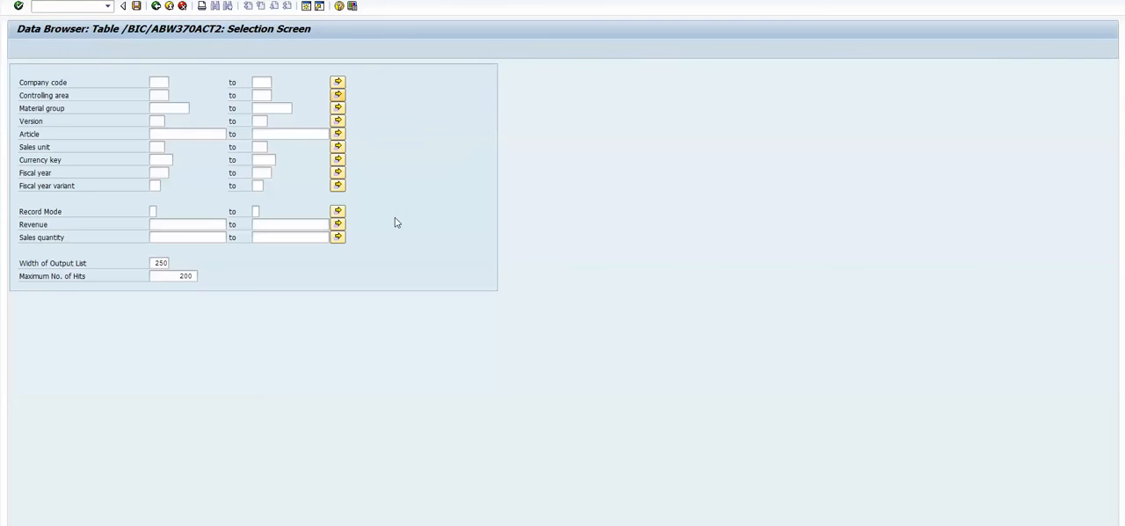
key(F8)
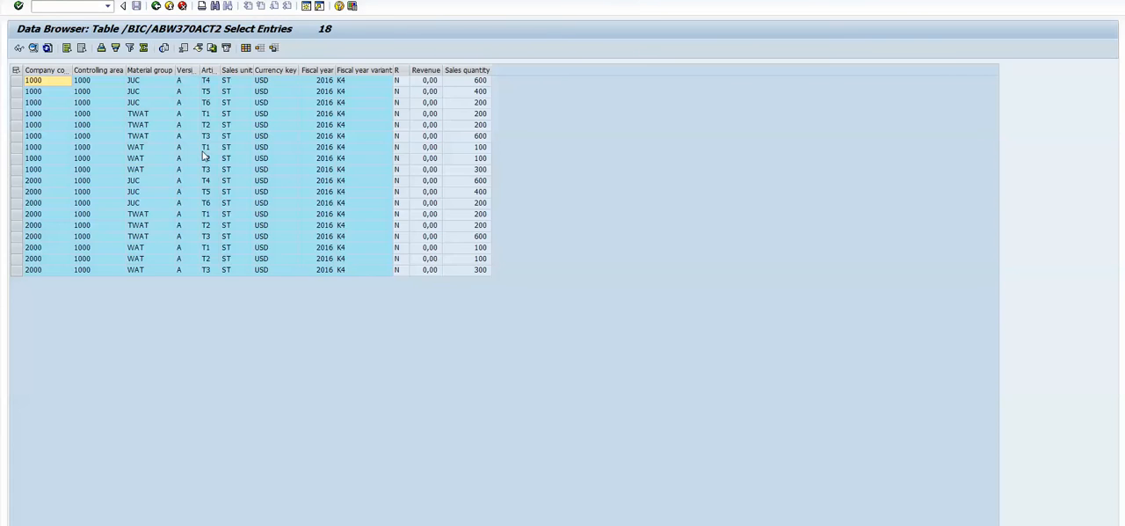
click(44, 70)
click(115, 48)
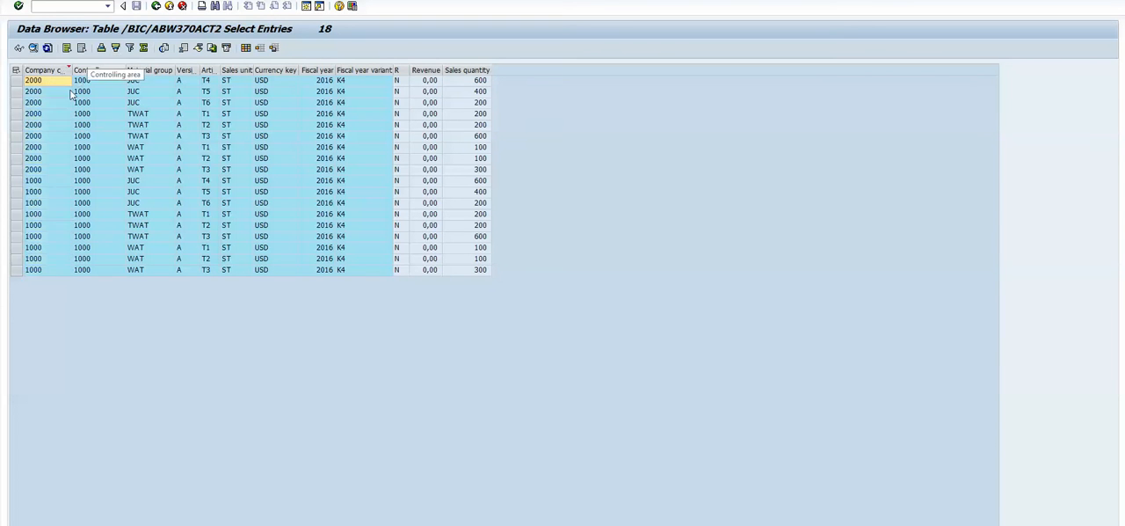
click(43, 180)
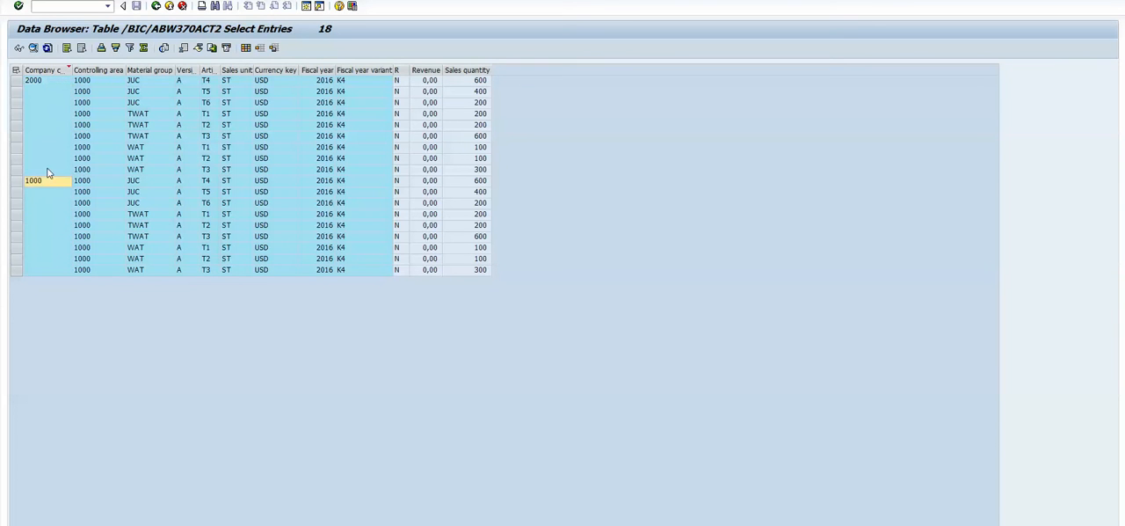
click(45, 79)
- Check the filter restrictions on the PowerPoint slide and sort the SAP table entries by sales unit in descending order
key(alt+Tab)
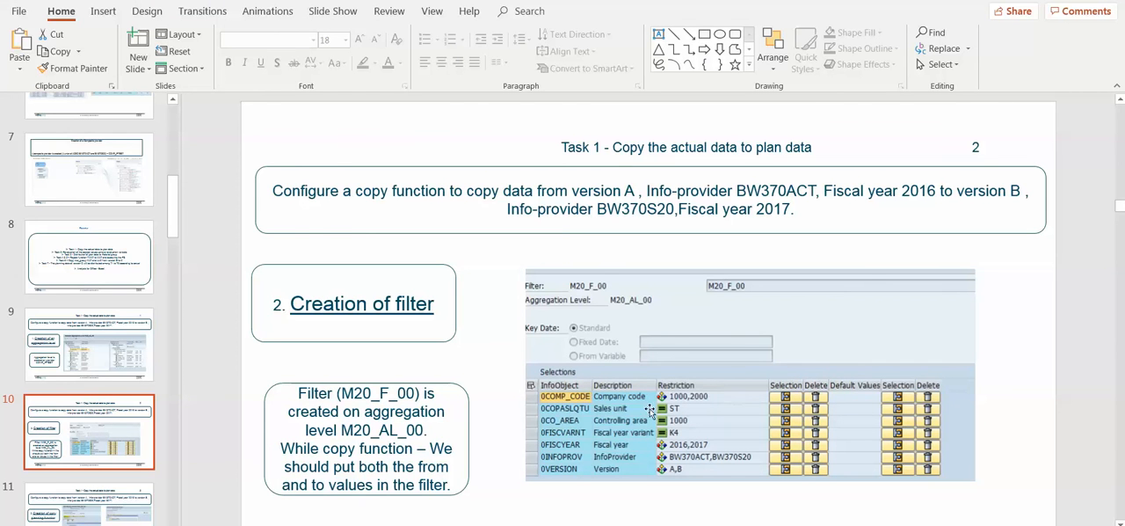
key(alt+Tab)
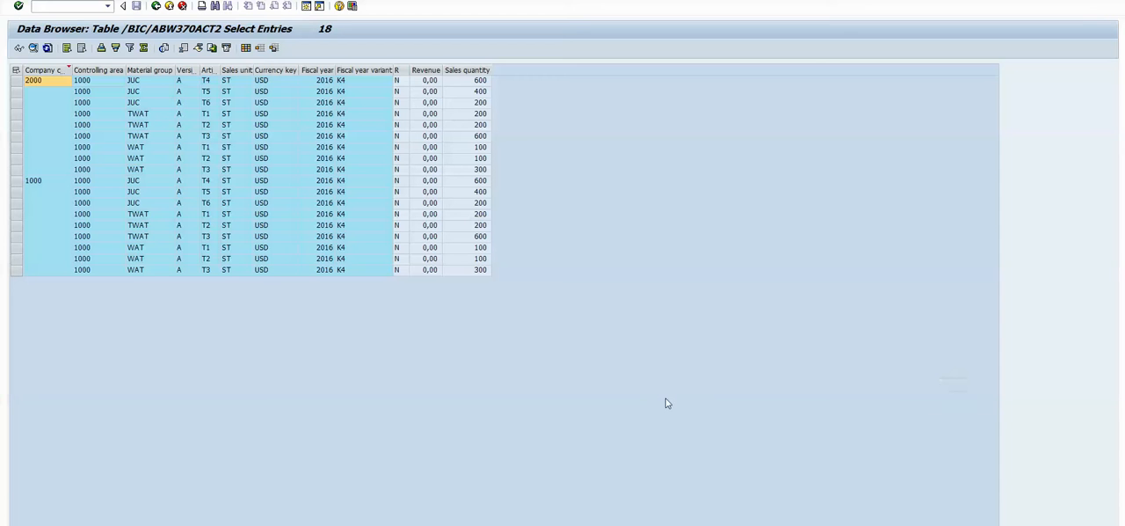
click(229, 70)
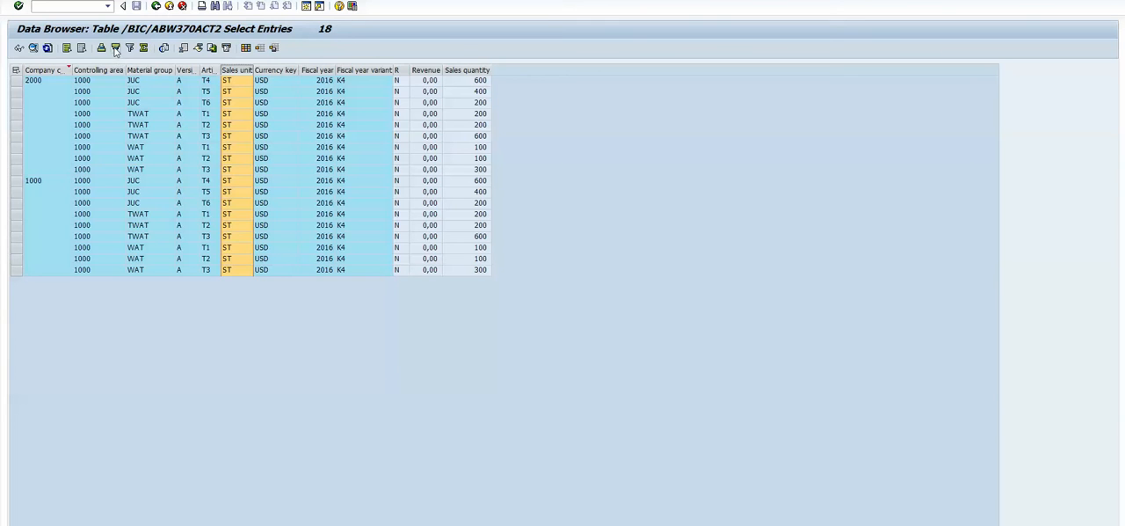
click(116, 48)
click(235, 102)
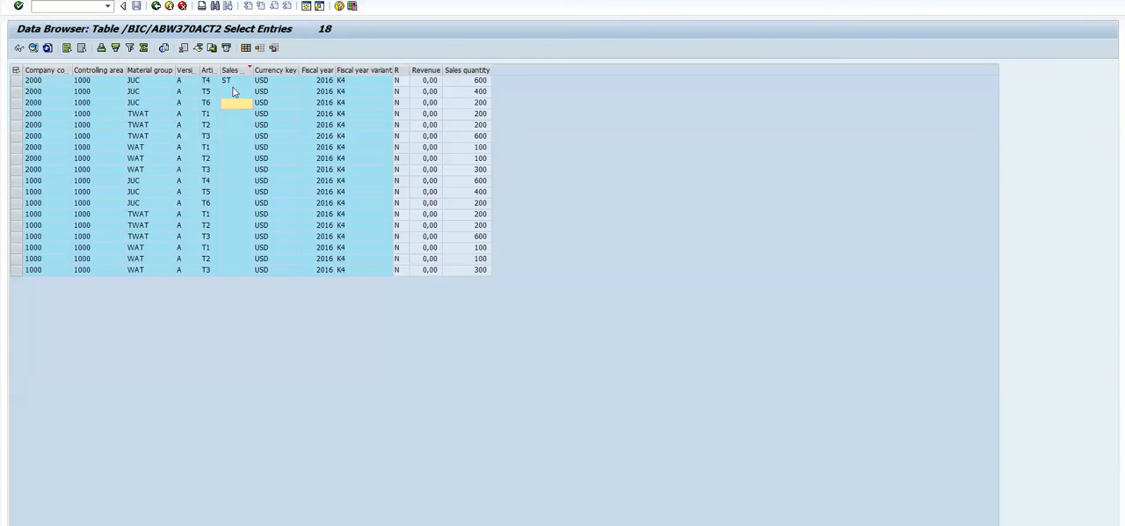
- Switch to PowerPoint and highlight the fiscal years 2016 and 2017, InfoProviders BW370ACT and BW370S20, and version A in the task description
key(alt+Tab)
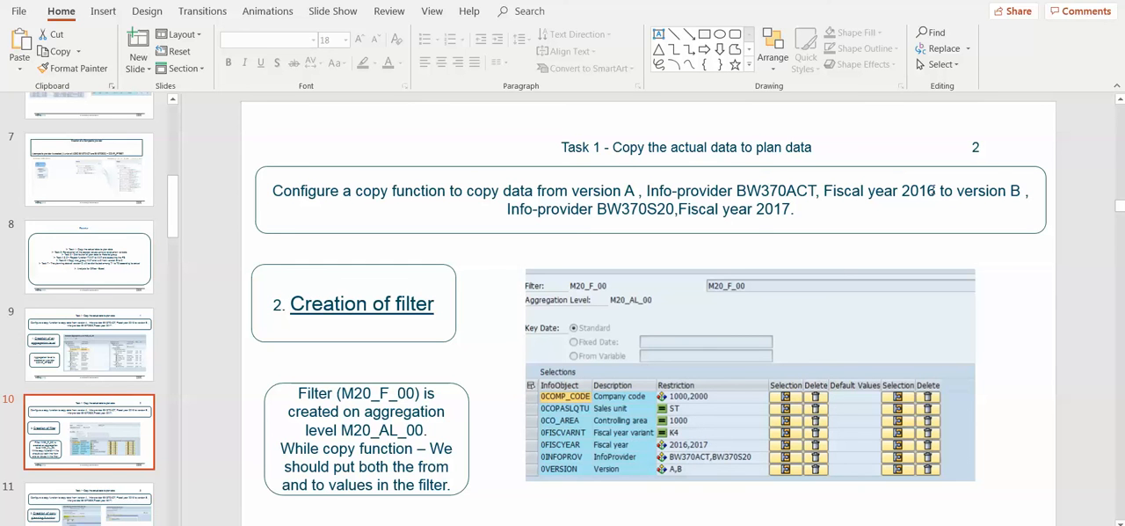
drag(923, 190, 898, 191)
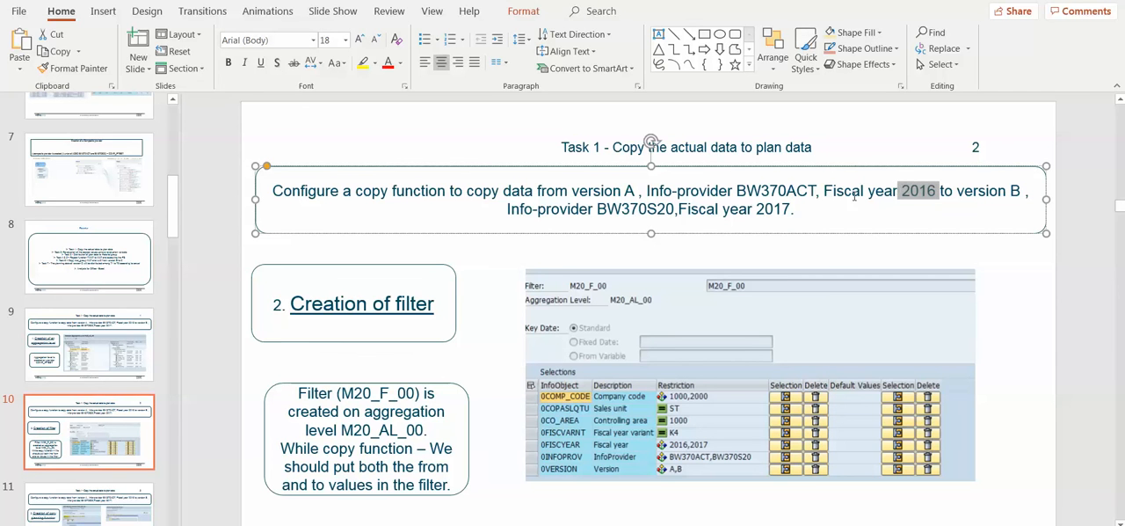
drag(790, 208, 756, 209)
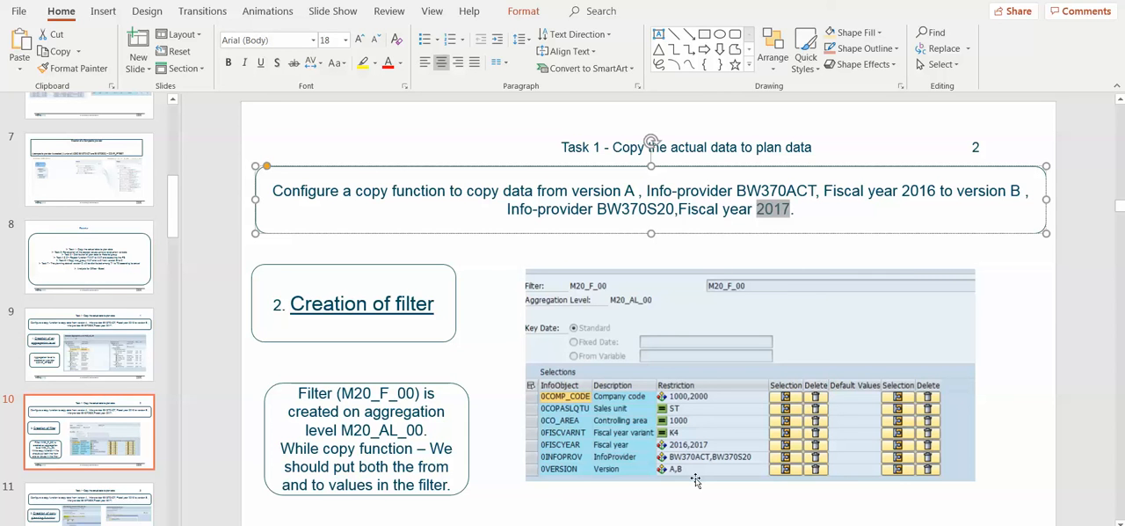
drag(817, 192, 741, 181)
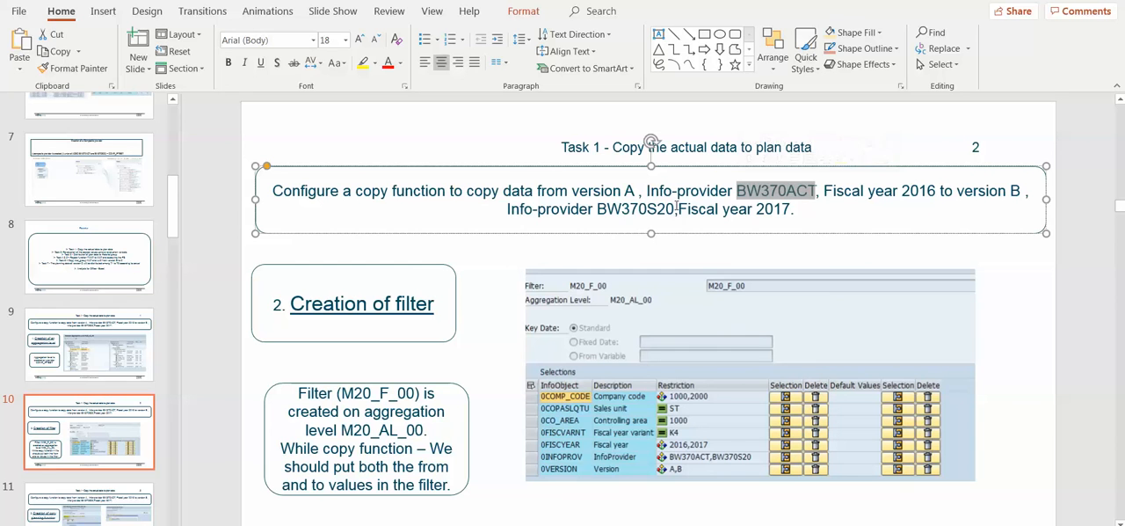
drag(675, 209, 597, 210)
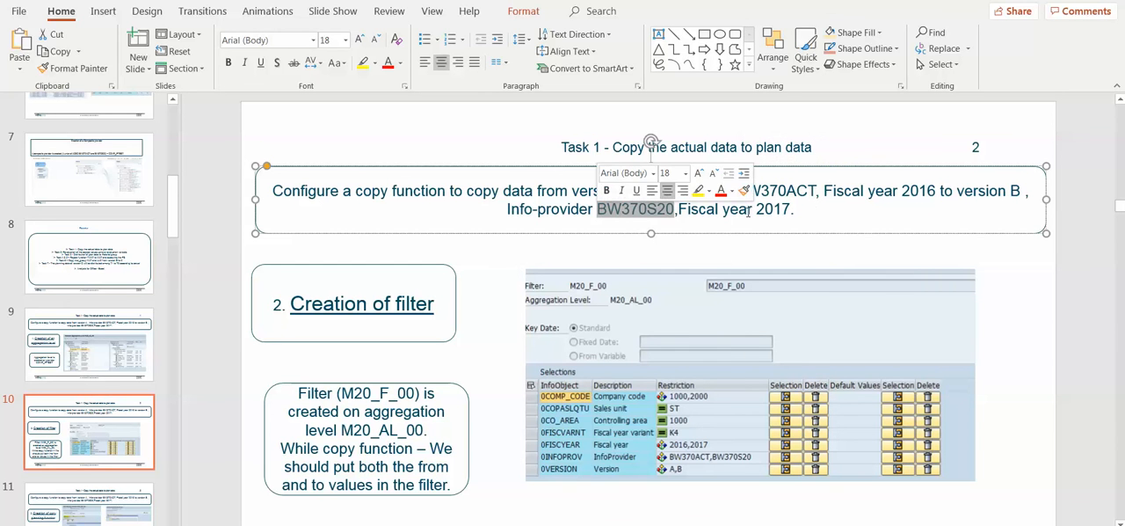
click(813, 211)
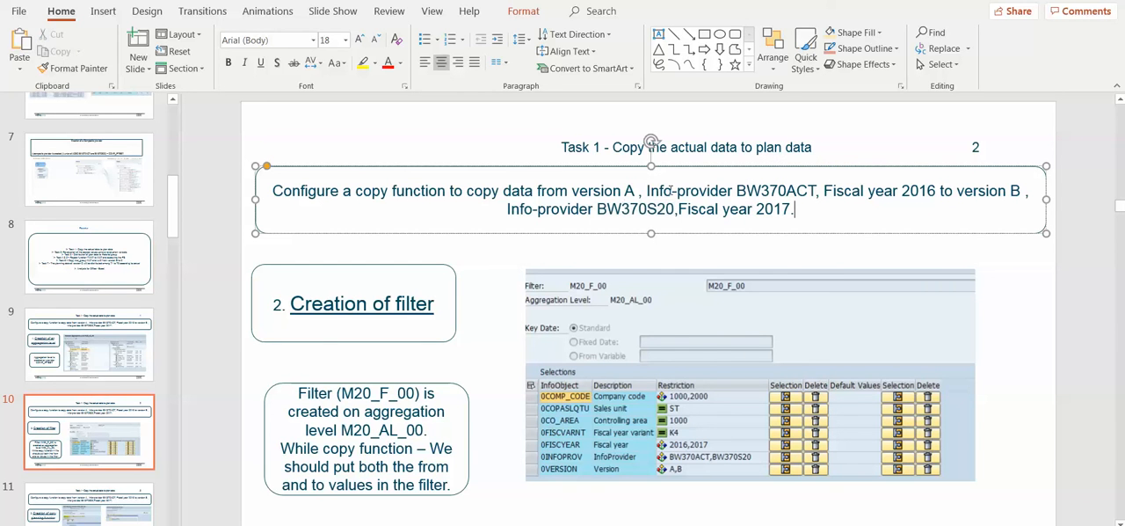
drag(634, 194, 620, 192)
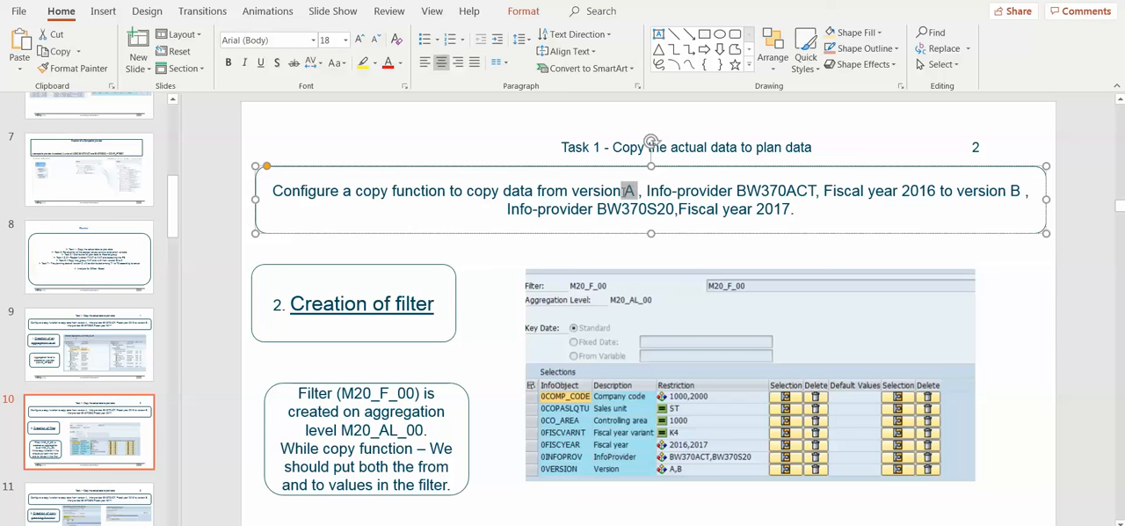
click(840, 203)
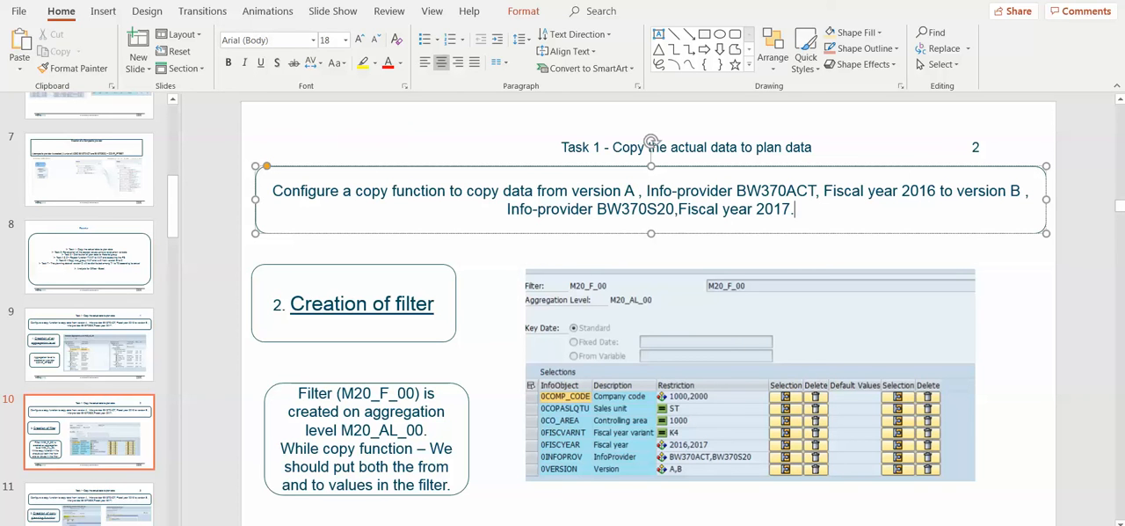
- Switch to SAP, leave the display of aggregation level M20_AL_00 and open filter maintenance
mouse_move(320, 525)
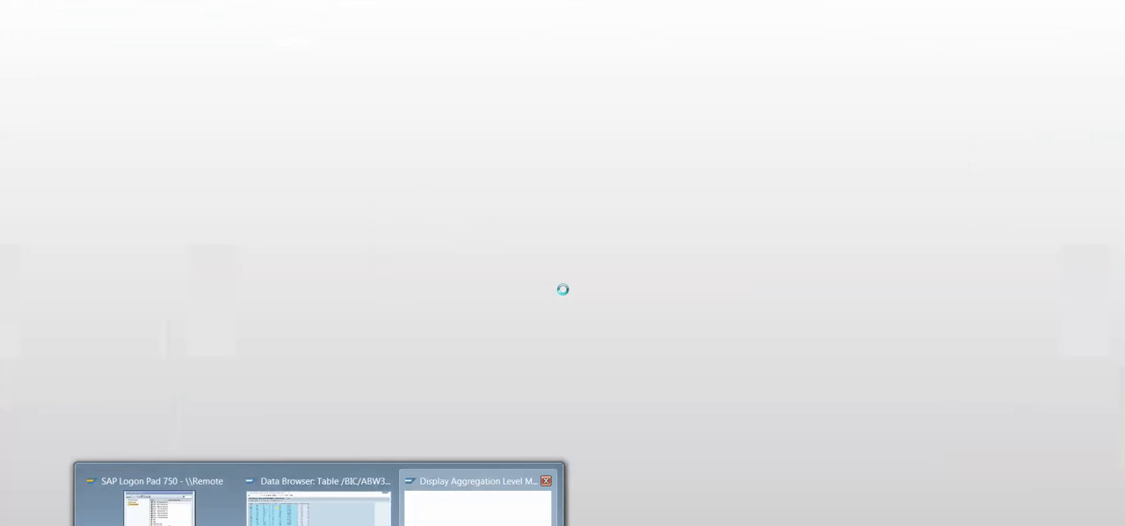
click(479, 508)
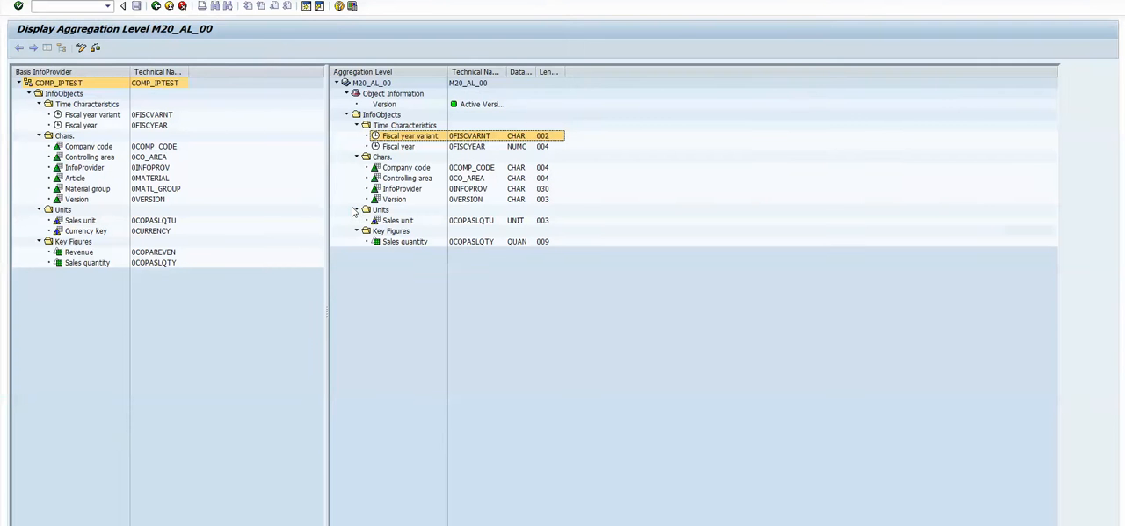
click(156, 5)
click(174, 48)
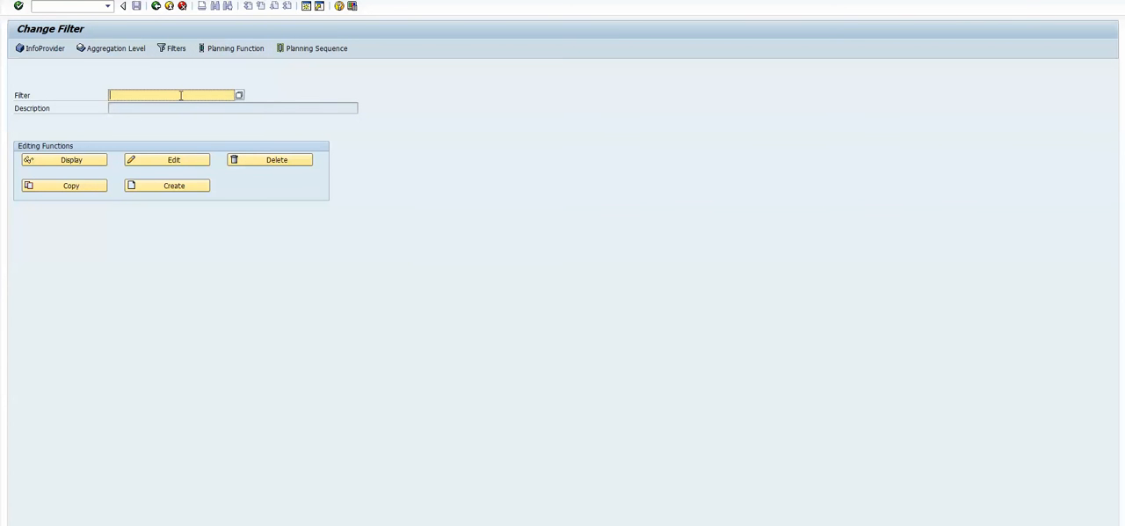
- Check the filter name on the PowerPoint slide and display filter M20_F_00 in SAP
click(180, 94)
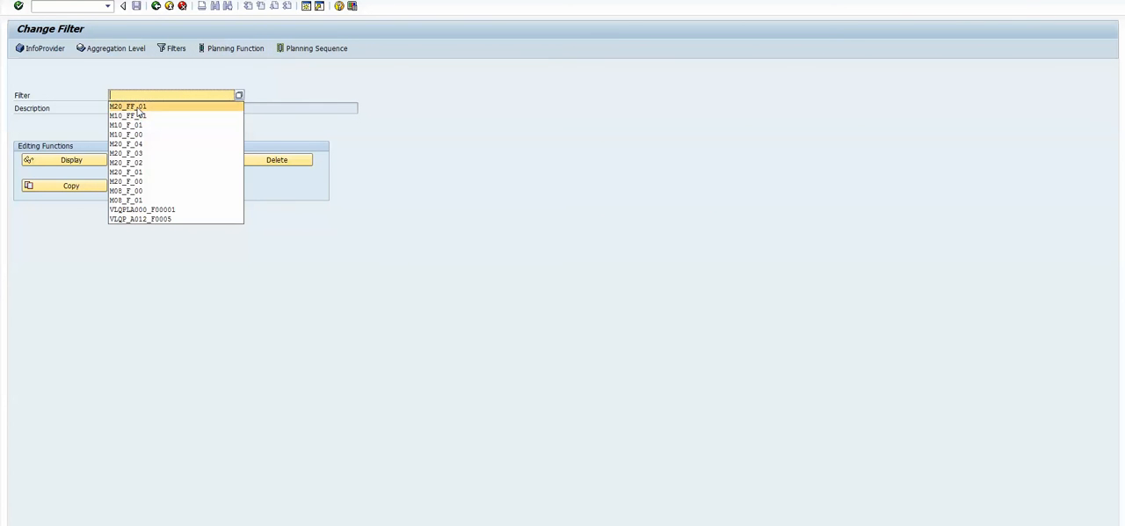
click(145, 102)
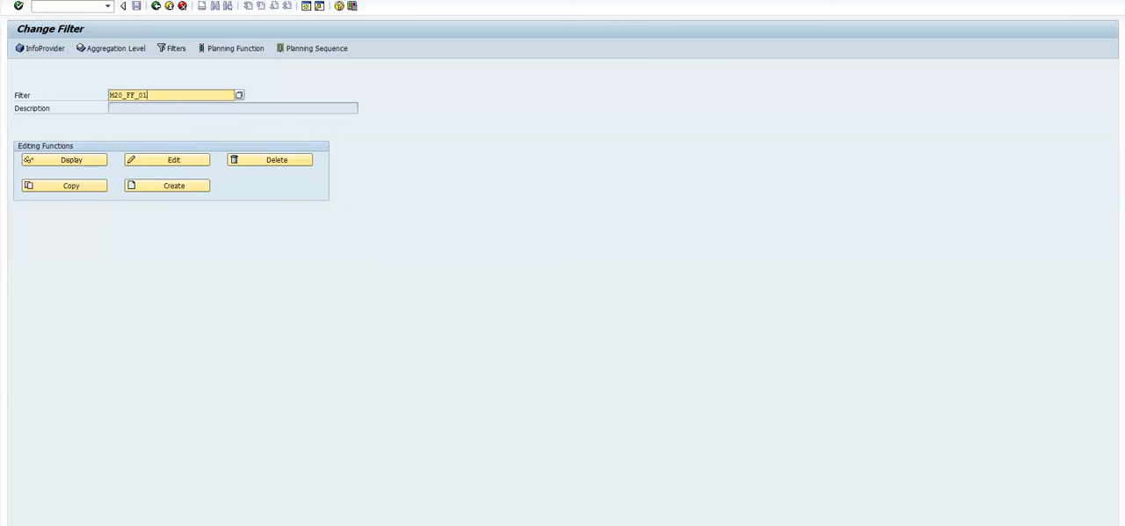
click(447, 524)
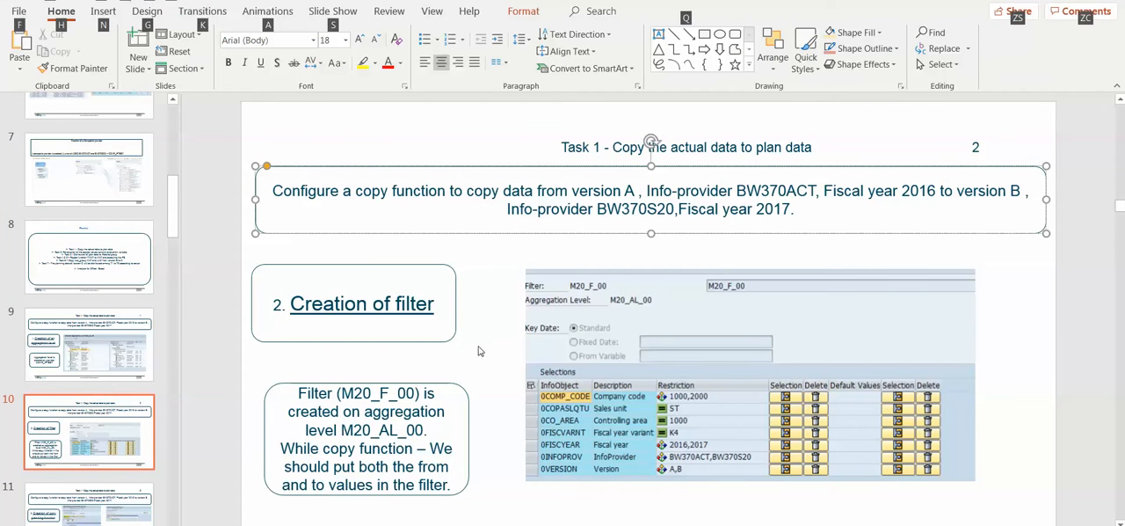
key(alt+Tab)
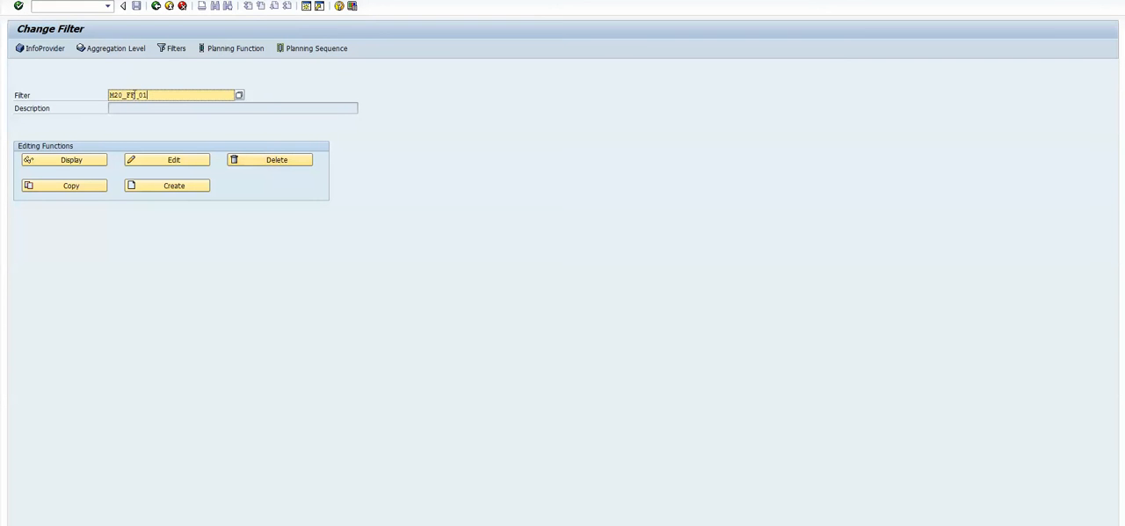
key(BackSpace)
text(f)
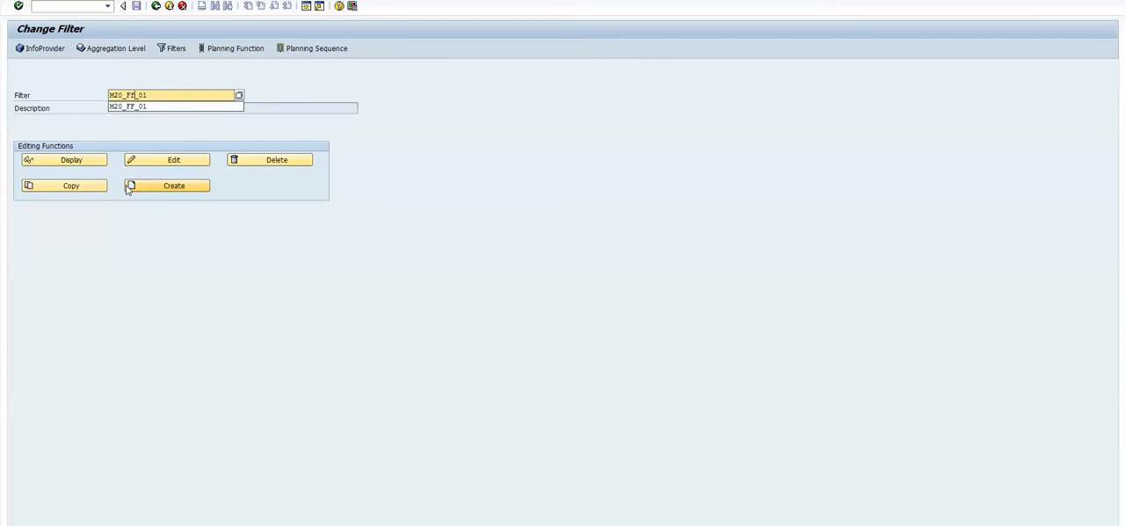
key(BackSpace)
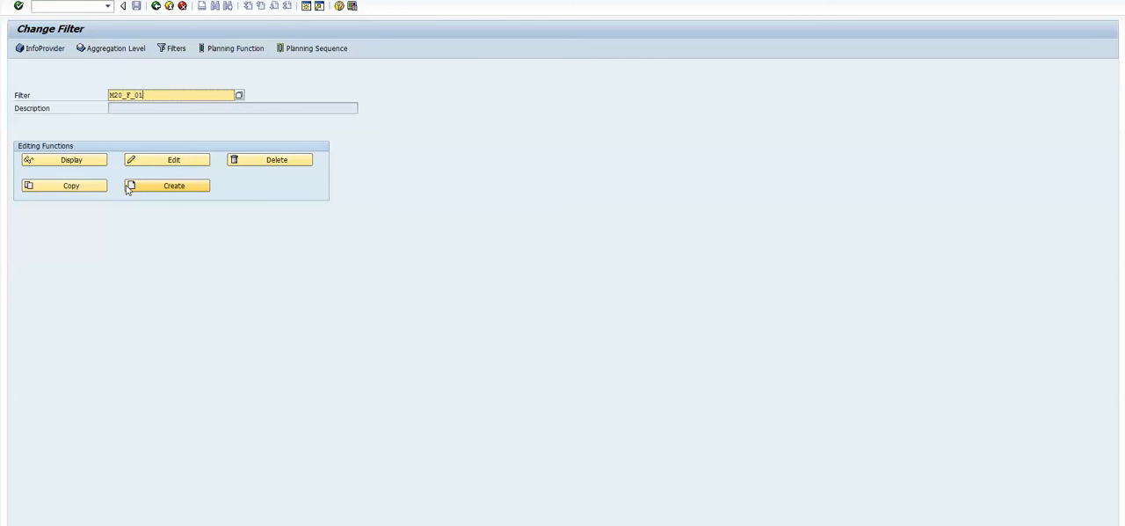
key(BackSpace)
text(0)
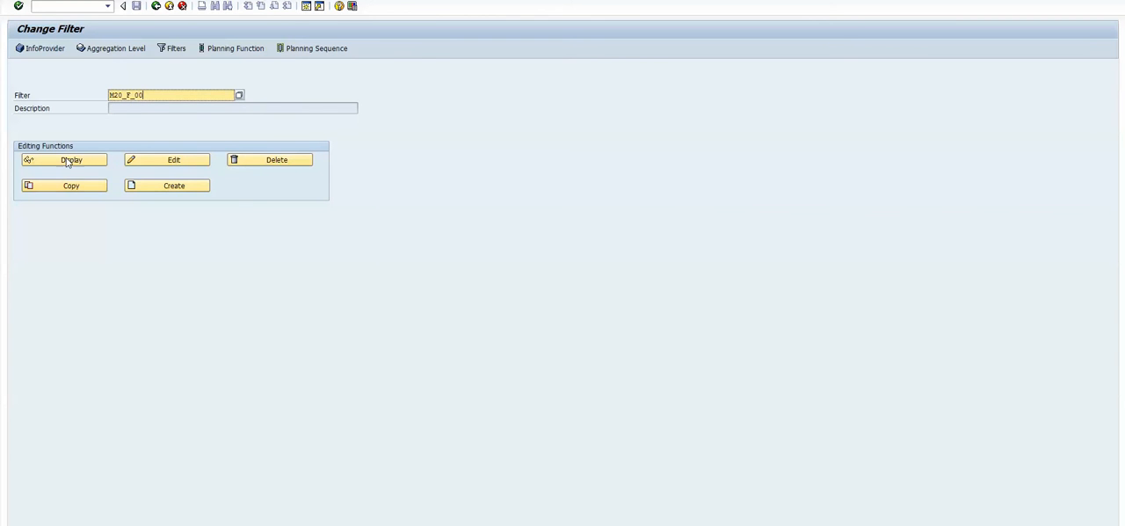
click(66, 162)
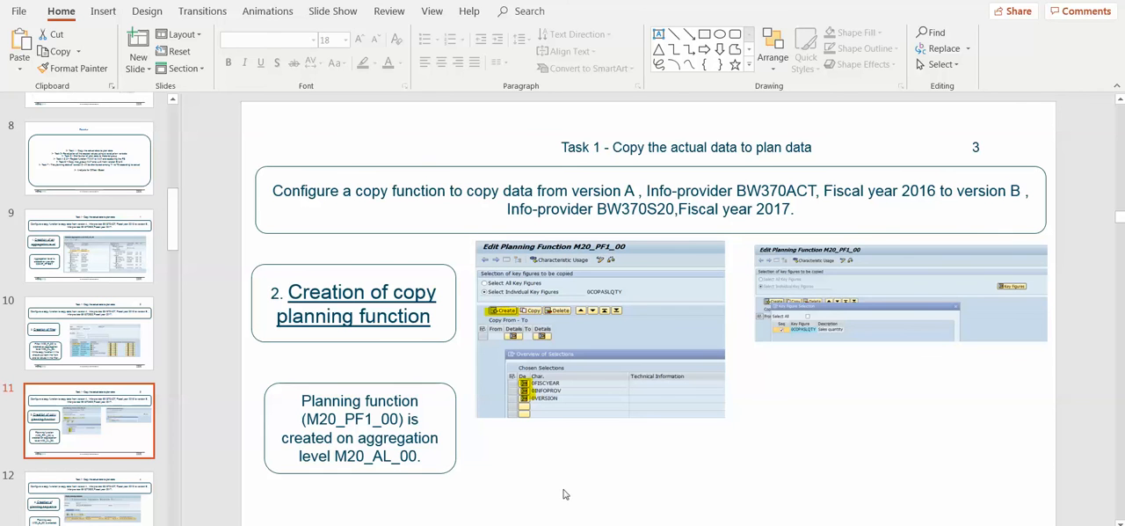
- Highlight planning function name M20_PF1_00 on the PowerPoint slide, and in SAP highlight the filter's name and aggregation level
drag(400, 418, 307, 419)
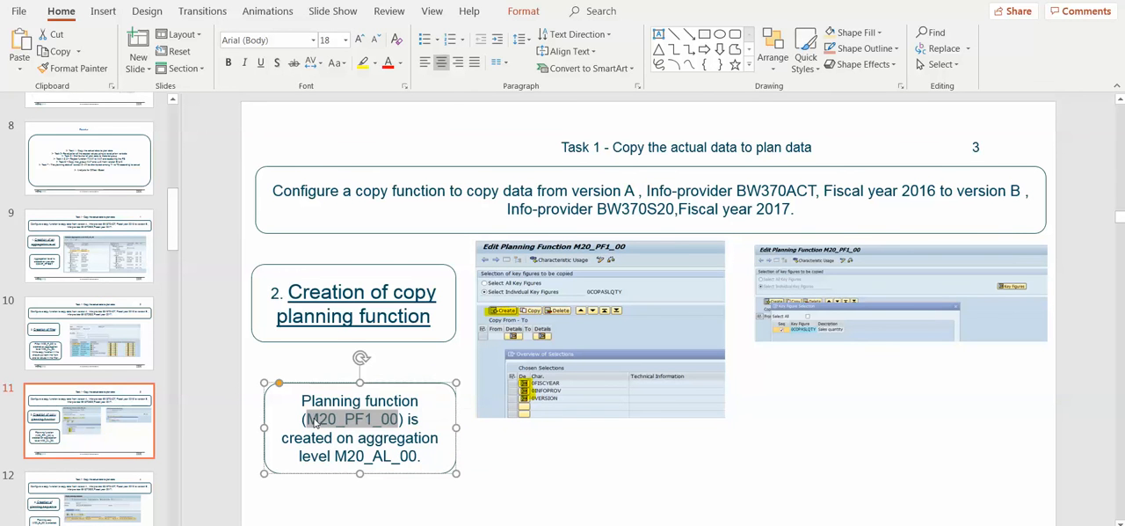
key(alt+Tab)
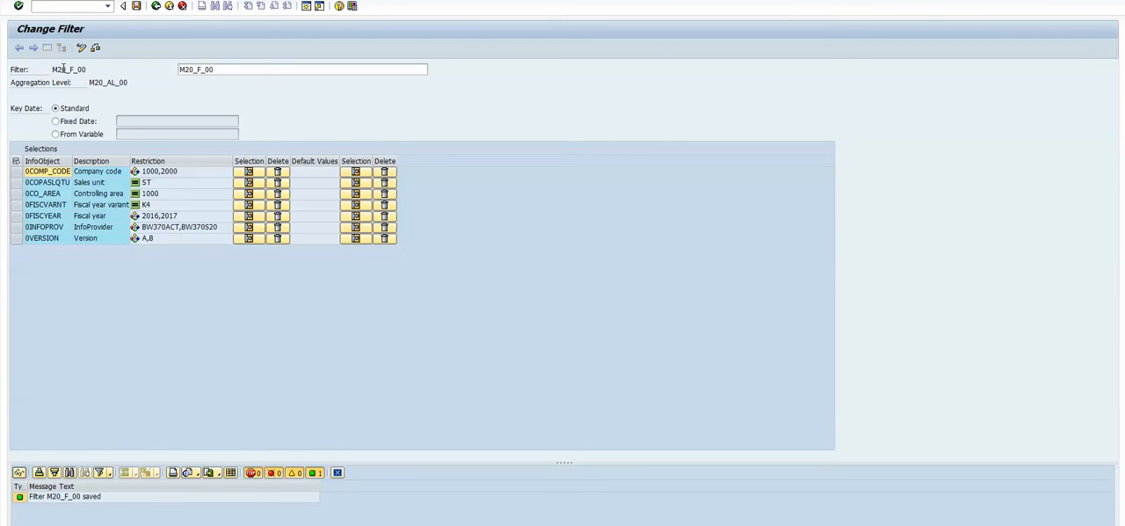
drag(87, 69, 49, 68)
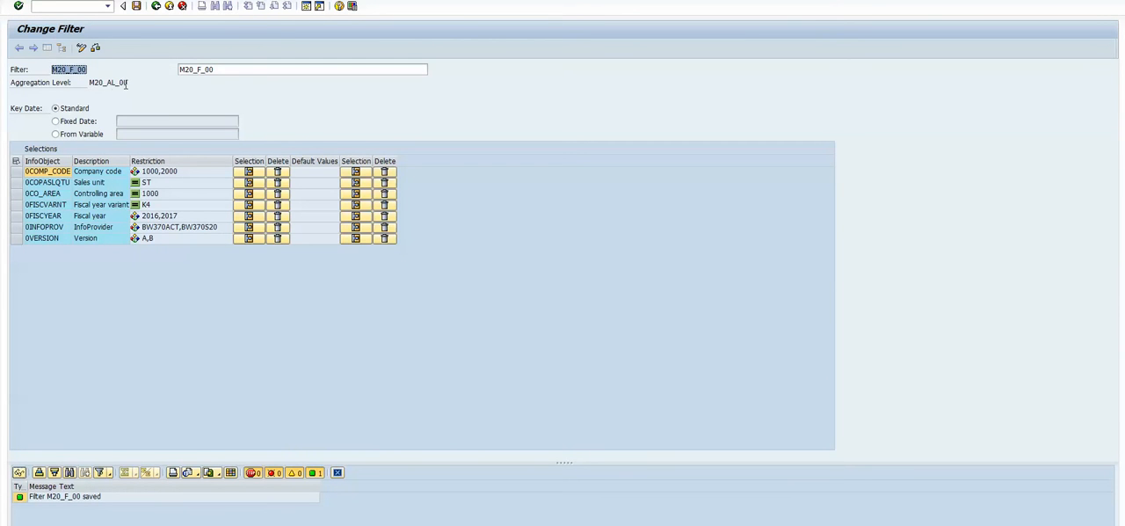
drag(128, 82, 88, 82)
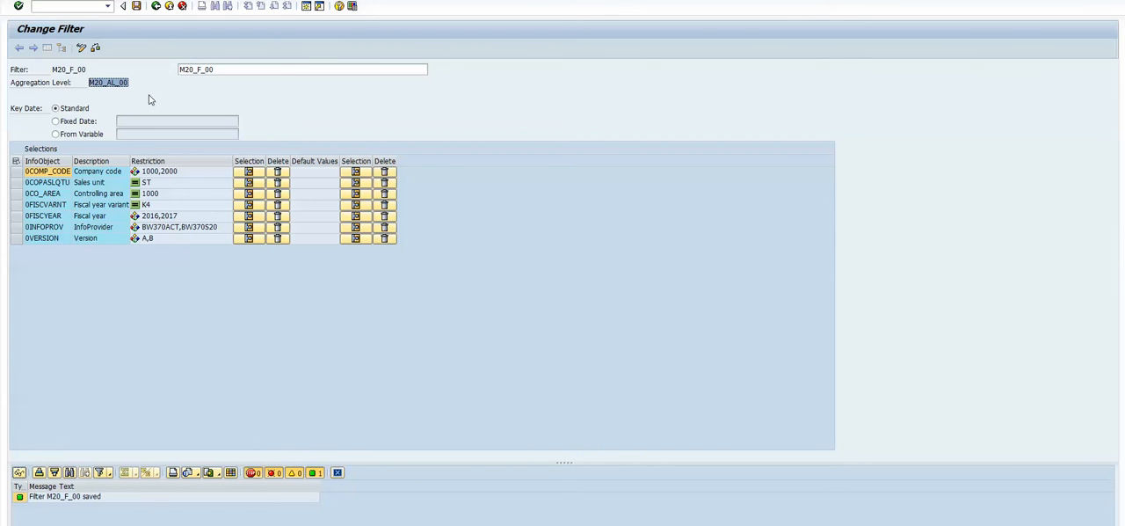
- Leave the filter and display planning function M20_PF1_00 in planning function maintenance
click(156, 6)
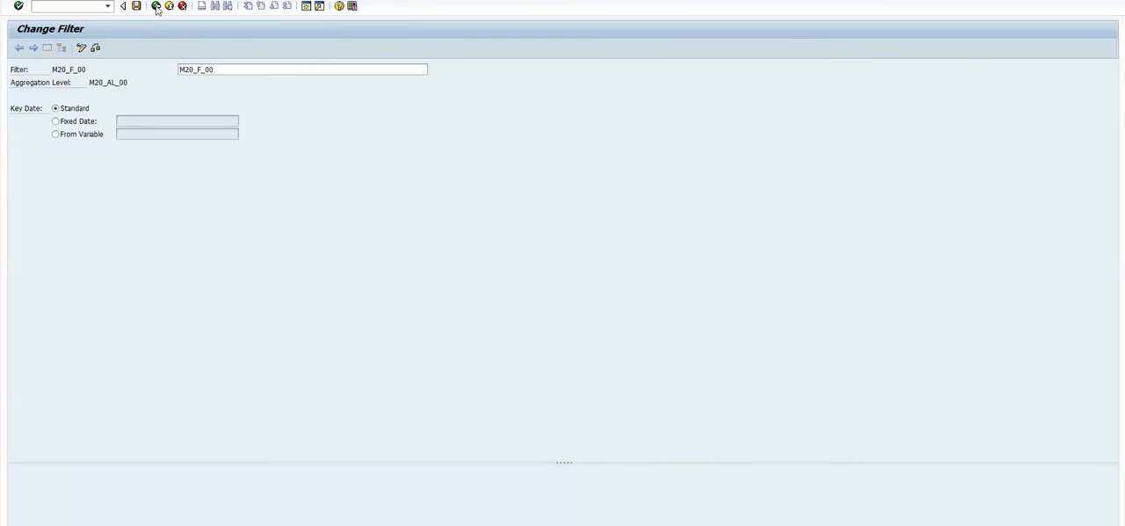
click(226, 48)
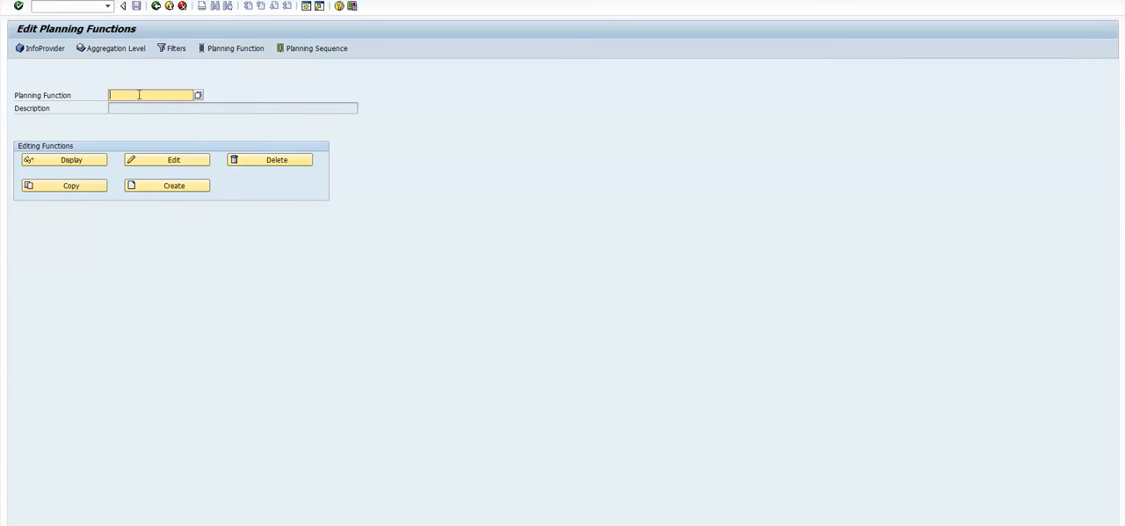
text(M20_PF1_00)
click(76, 186)
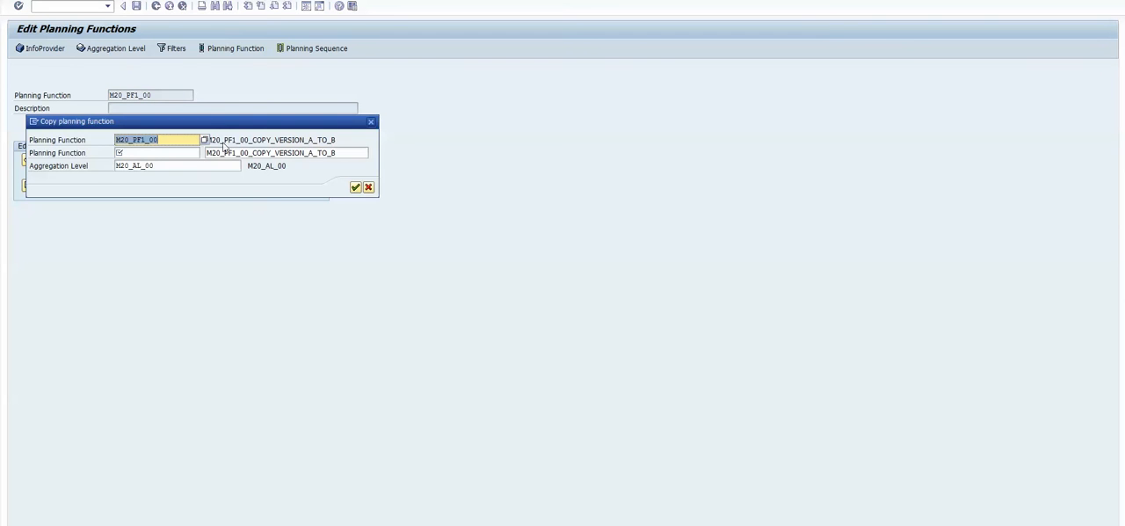
click(368, 188)
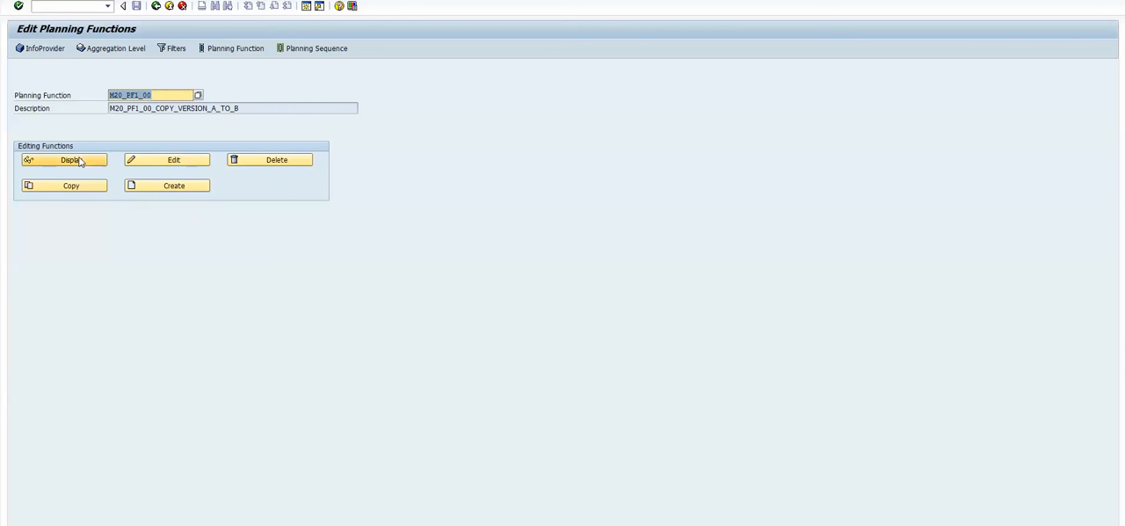
click(90, 161)
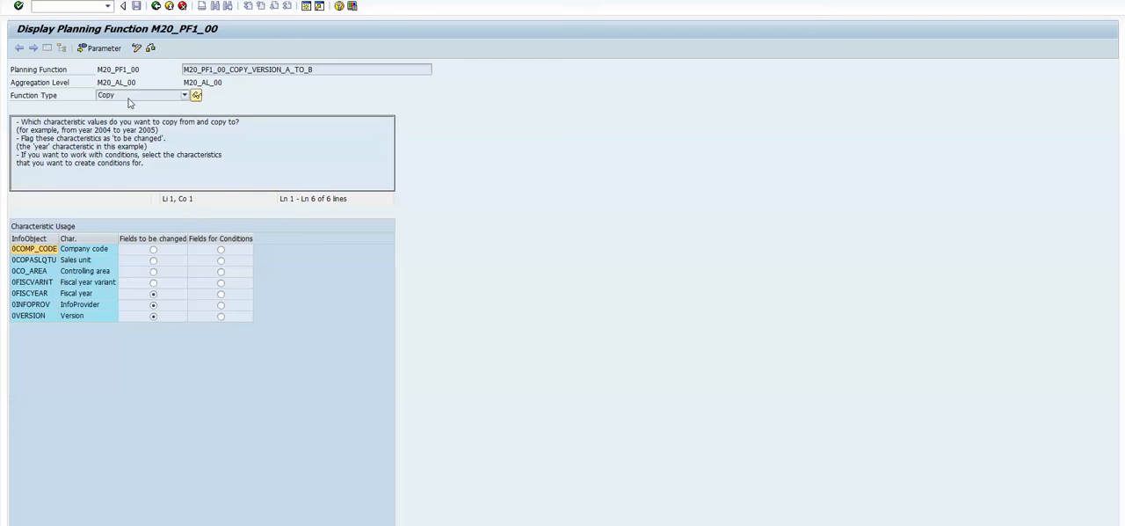
- Examine the available function types, keep Copy chosen, and point out the characteristics flagged as fields to be changed
click(133, 100)
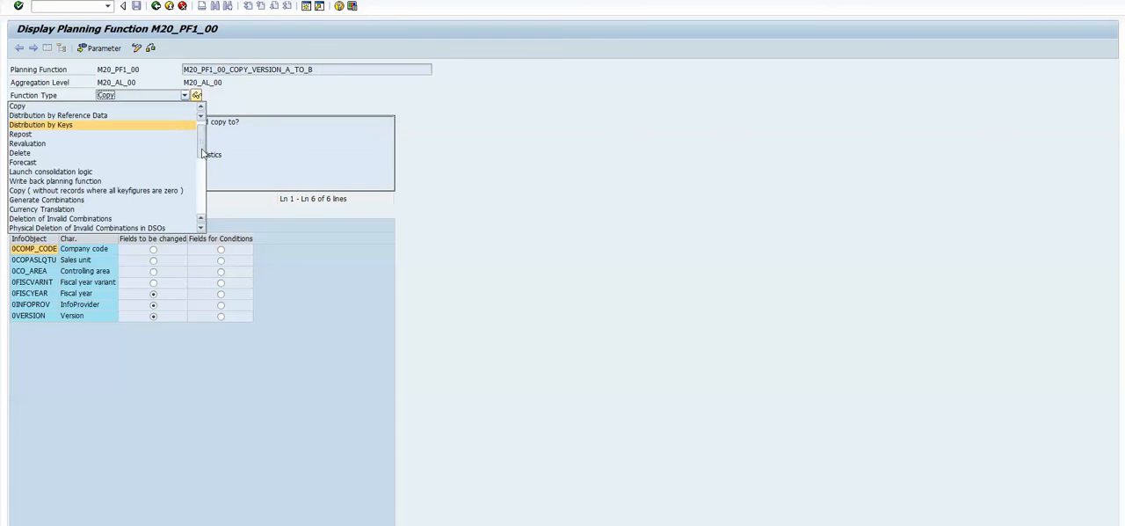
mouse_move(201, 141)
mouse_down()
mouse_move(201, 193)
mouse_move(201, 136)
mouse_up()
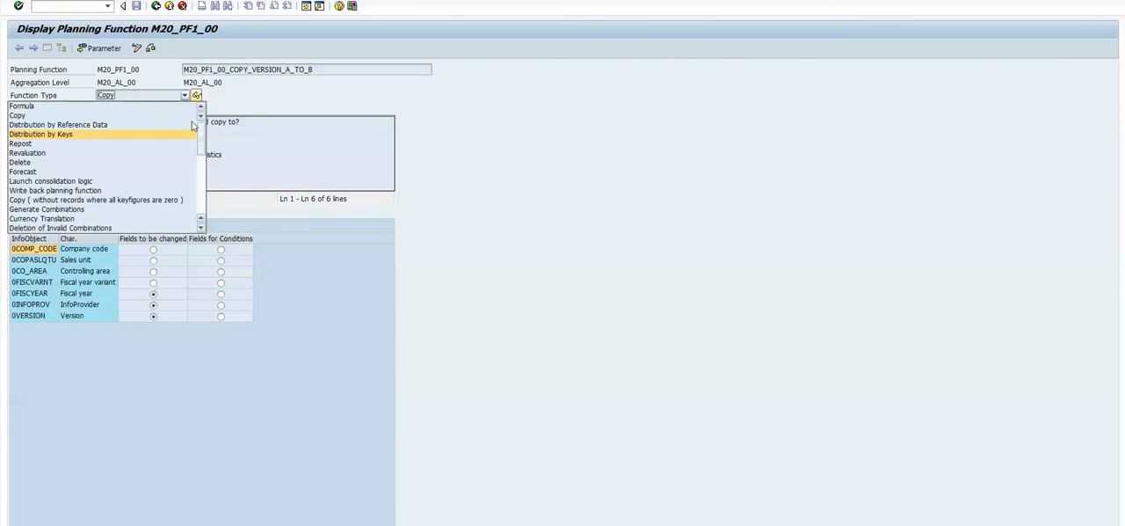
click(54, 116)
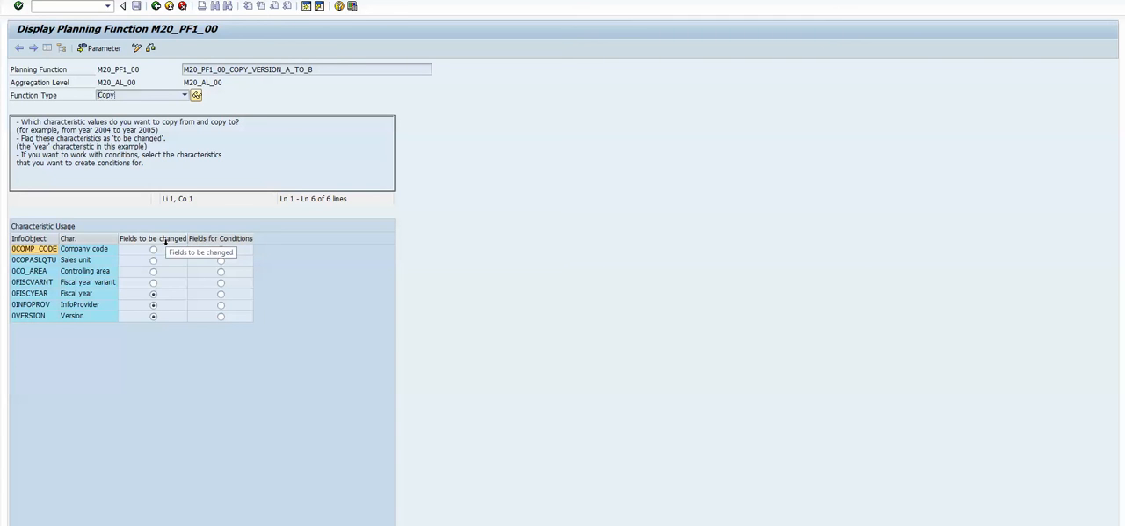
click(154, 304)
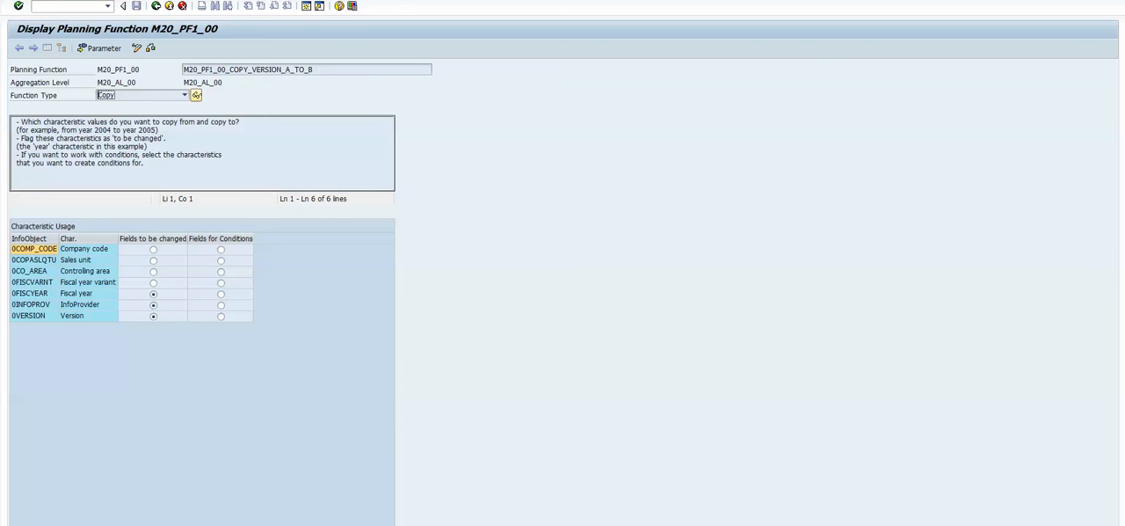
- Switch to PowerPoint and highlight fiscal years 2016 and 2017, version A, and InfoProviders BW370ACT and BW370S20 in the task description
click(290, 524)
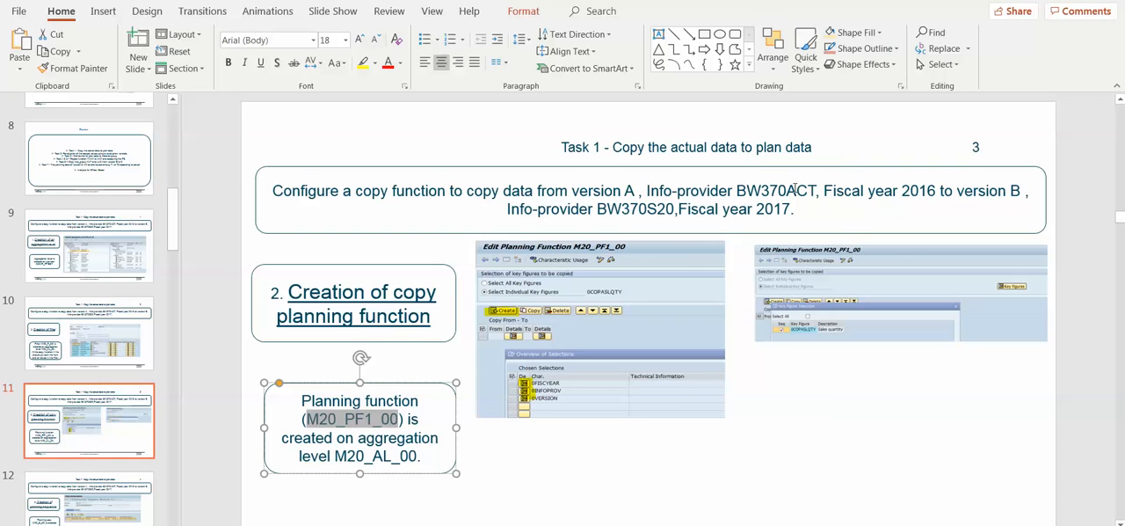
drag(937, 190, 898, 192)
drag(793, 210, 752, 209)
key(Left)
click(834, 209)
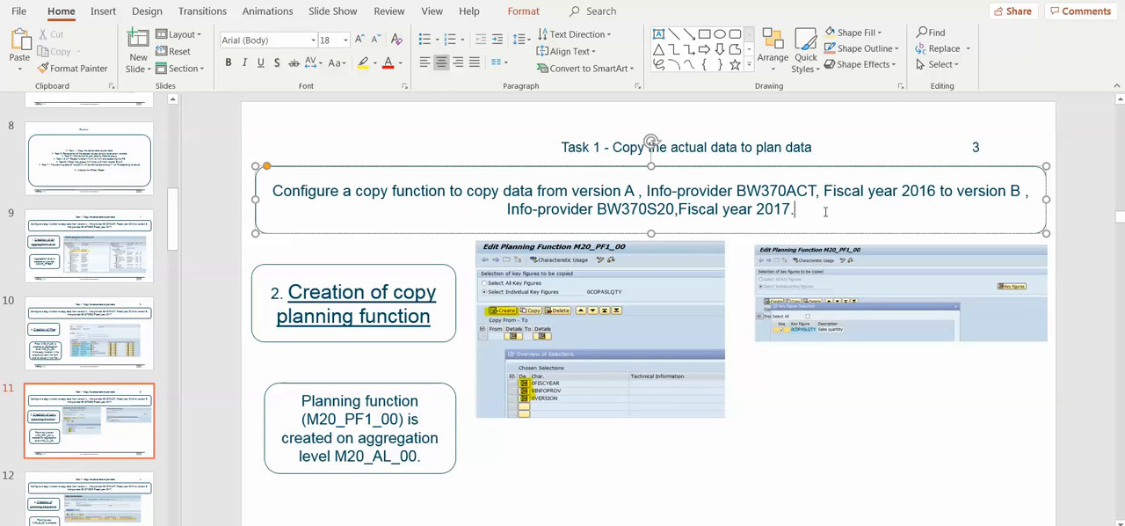
drag(640, 191, 624, 191)
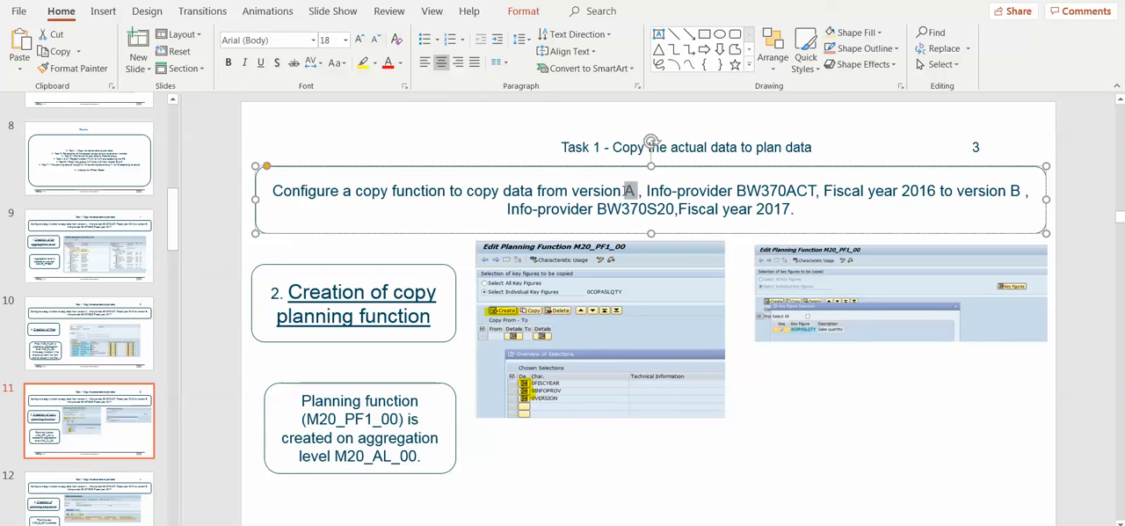
click(843, 190)
drag(816, 191, 745, 191)
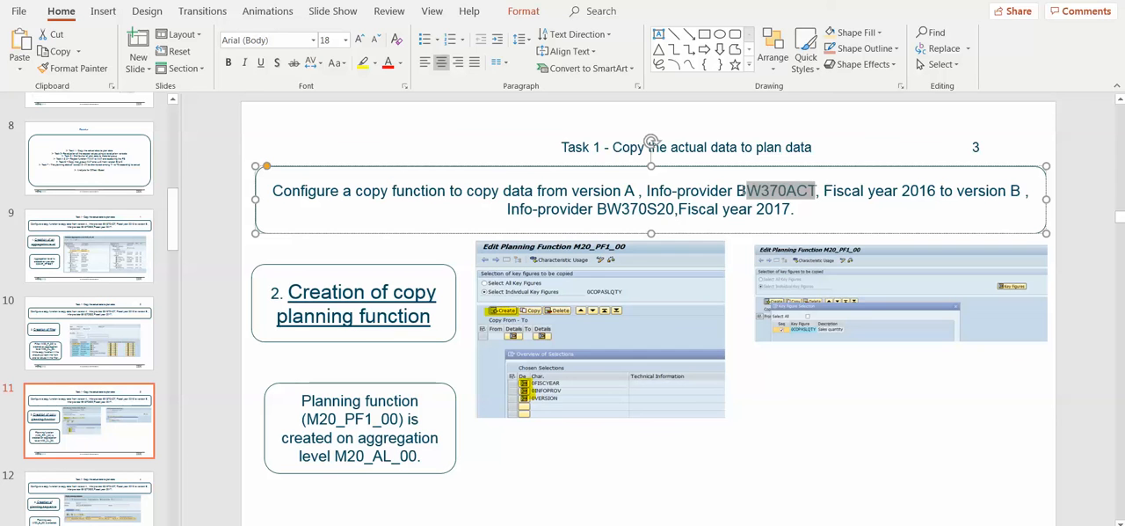
drag(674, 210, 606, 209)
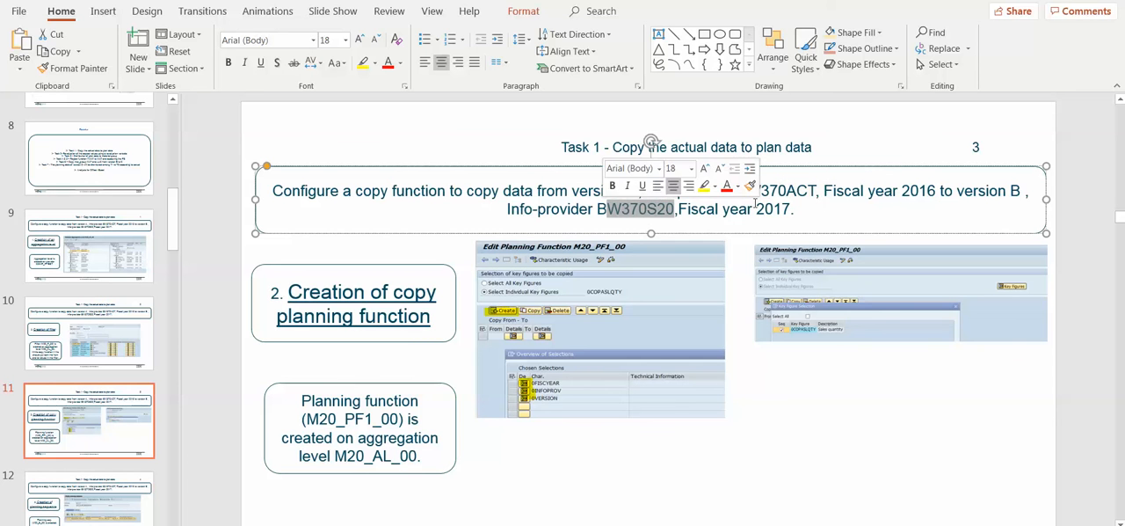
click(830, 210)
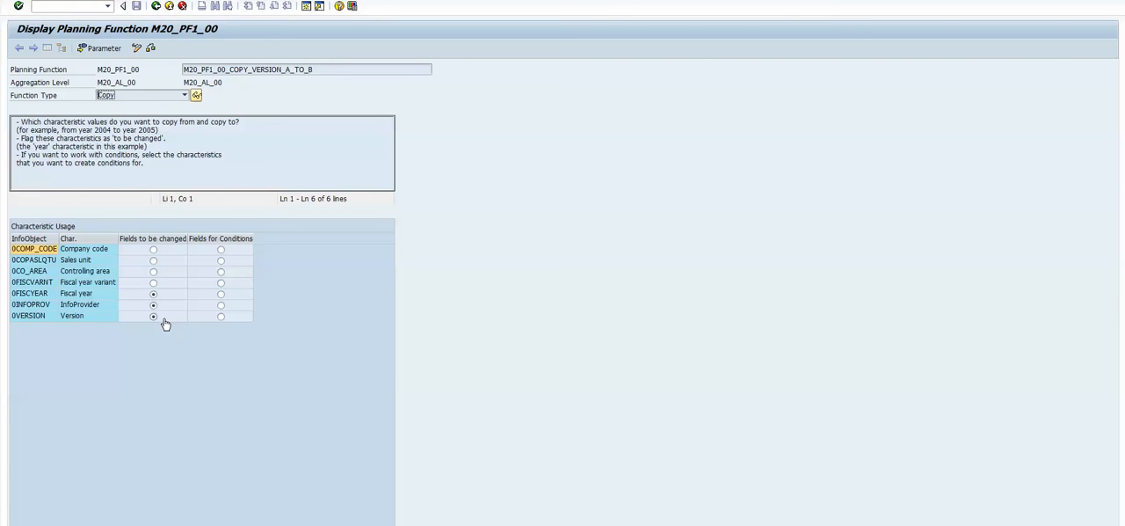
- Switch to SAP, show the planning function's parameters and inspect its key figure selection, highlighting 0COPASLQTY
click(102, 48)
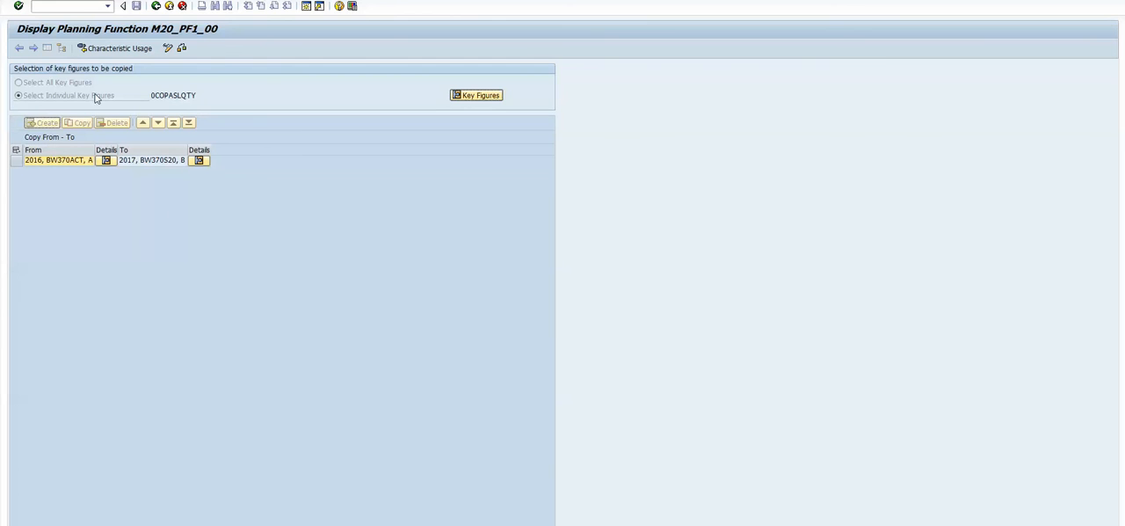
click(482, 97)
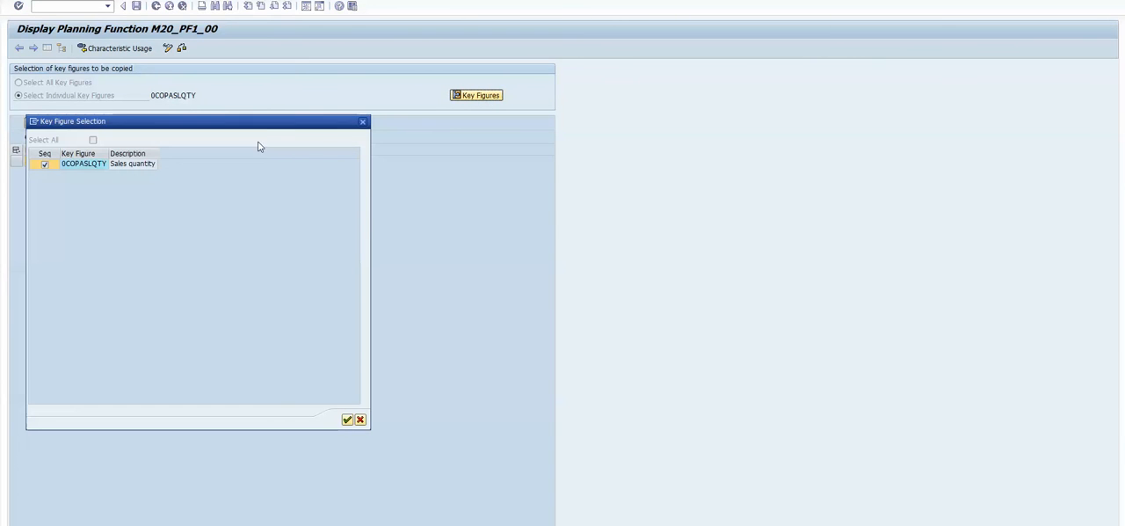
drag(263, 124, 327, 225)
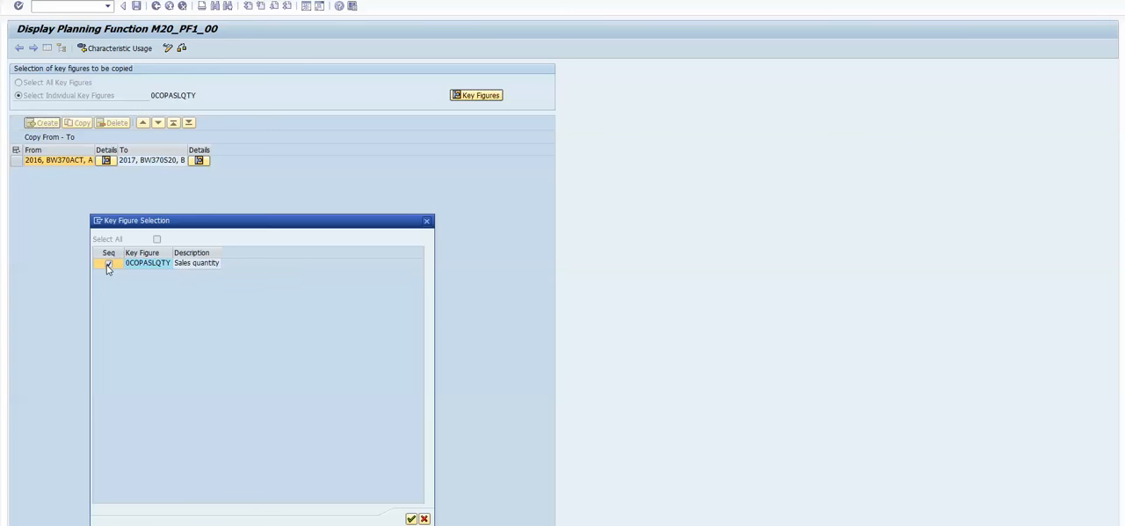
click(411, 519)
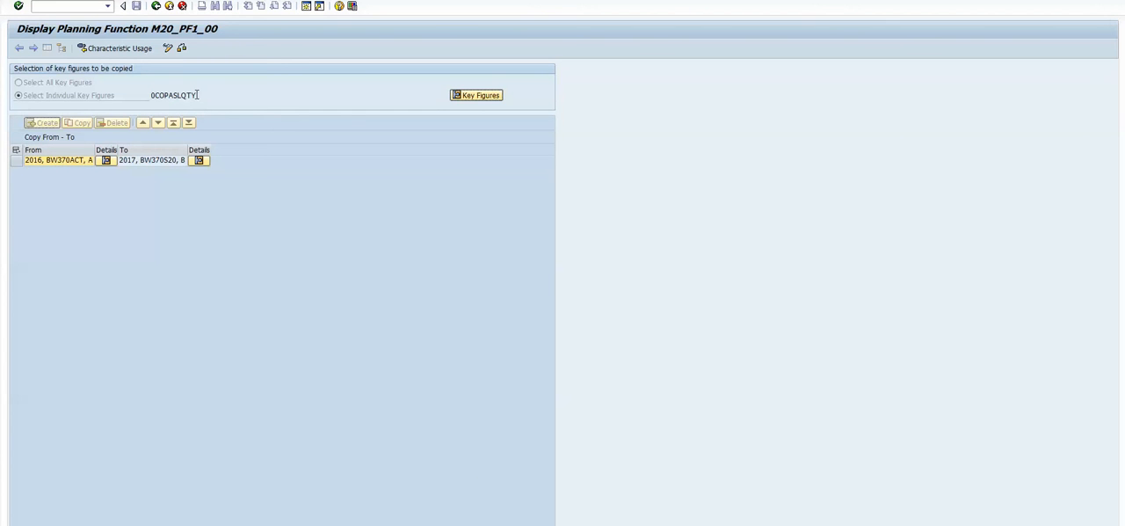
drag(198, 94, 144, 94)
click(205, 220)
- Inspect the source selection details of the copy rule, pointing out the fiscal year, InfoProvider and version values
click(36, 165)
click(132, 161)
click(106, 161)
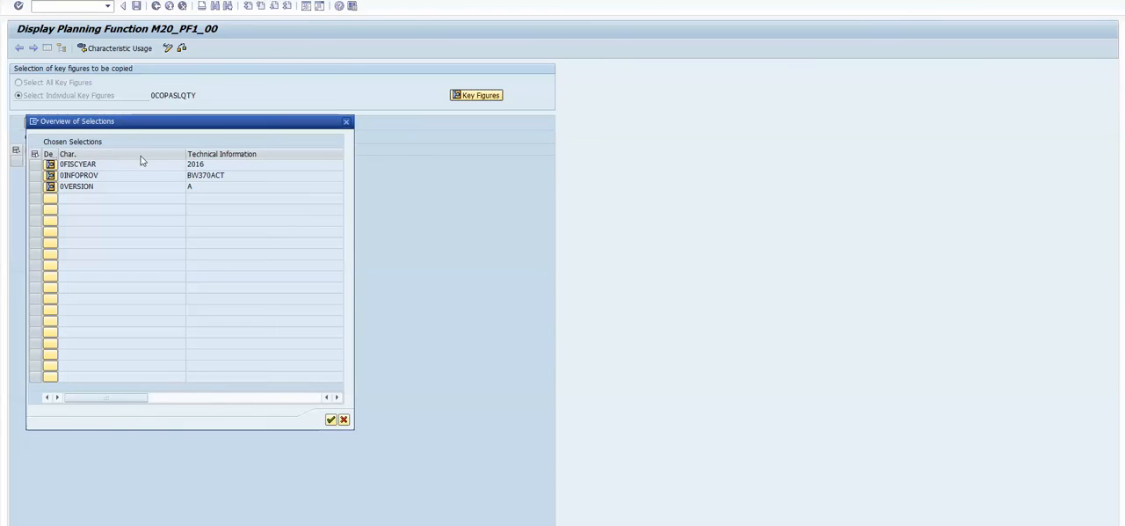
click(222, 166)
click(233, 177)
click(211, 187)
click(331, 420)
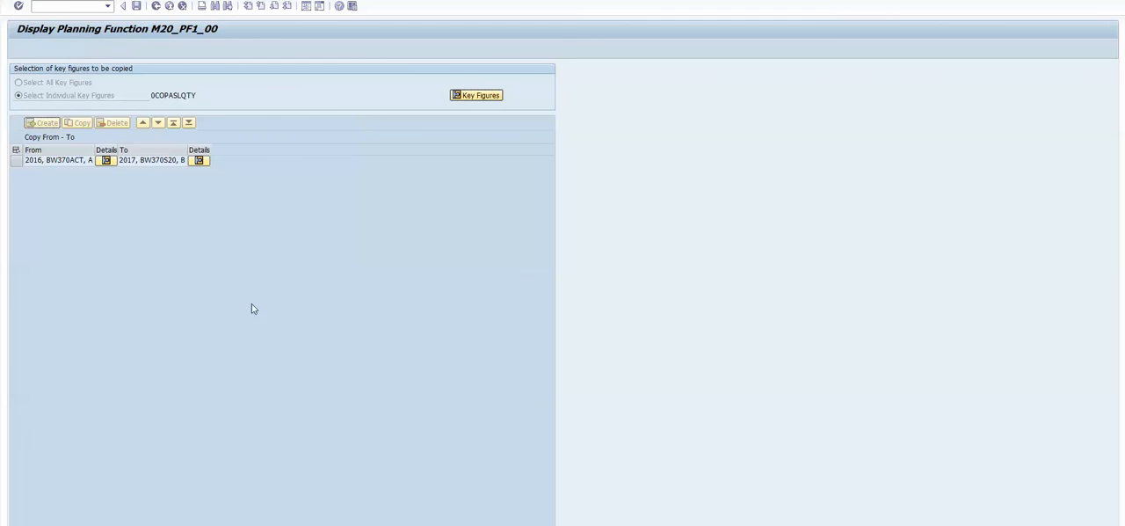
- Inspect the target selection details of the copy rule and leave the display of the planning function
click(201, 162)
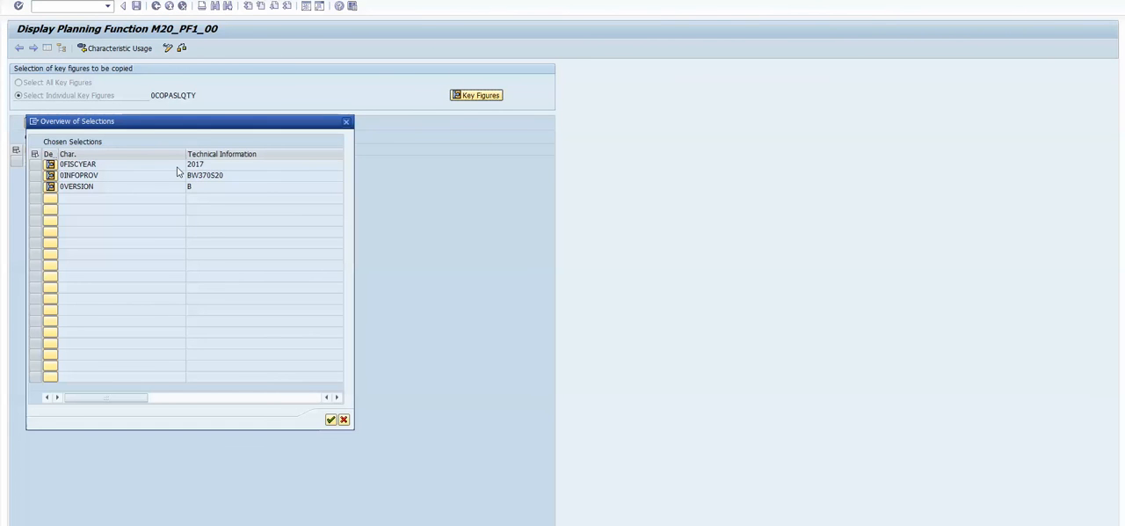
click(218, 167)
click(232, 177)
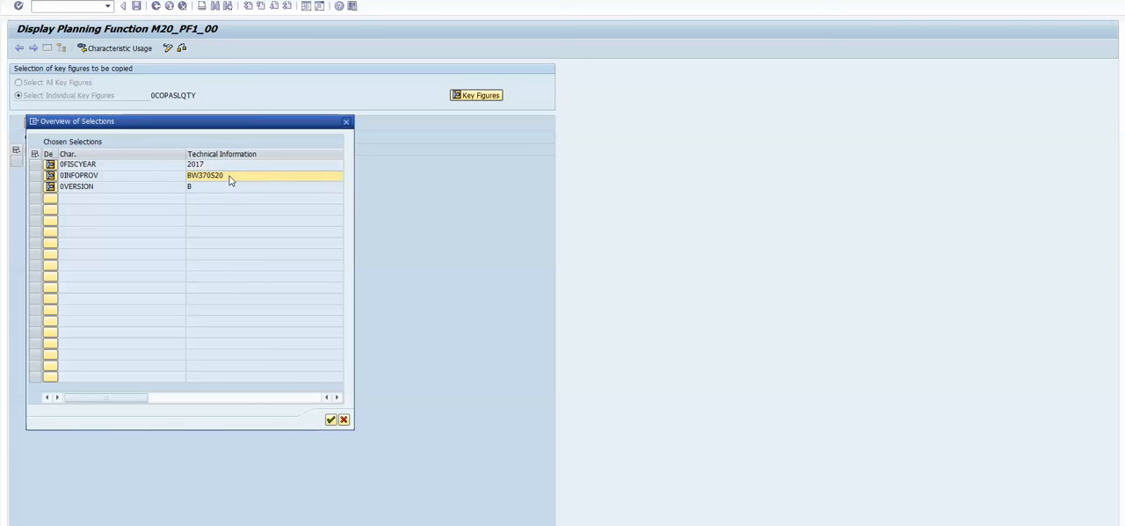
click(330, 419)
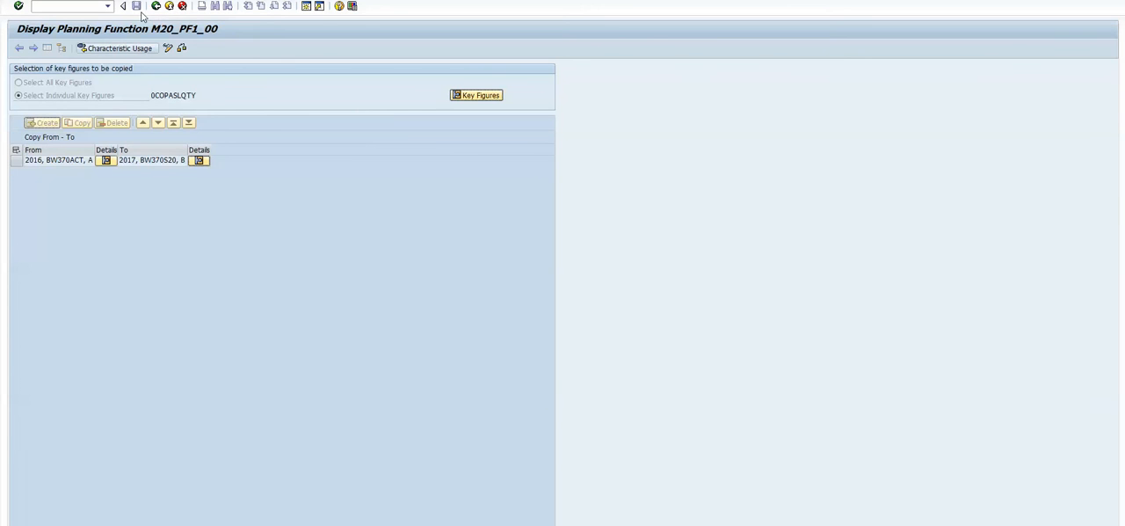
click(157, 7)
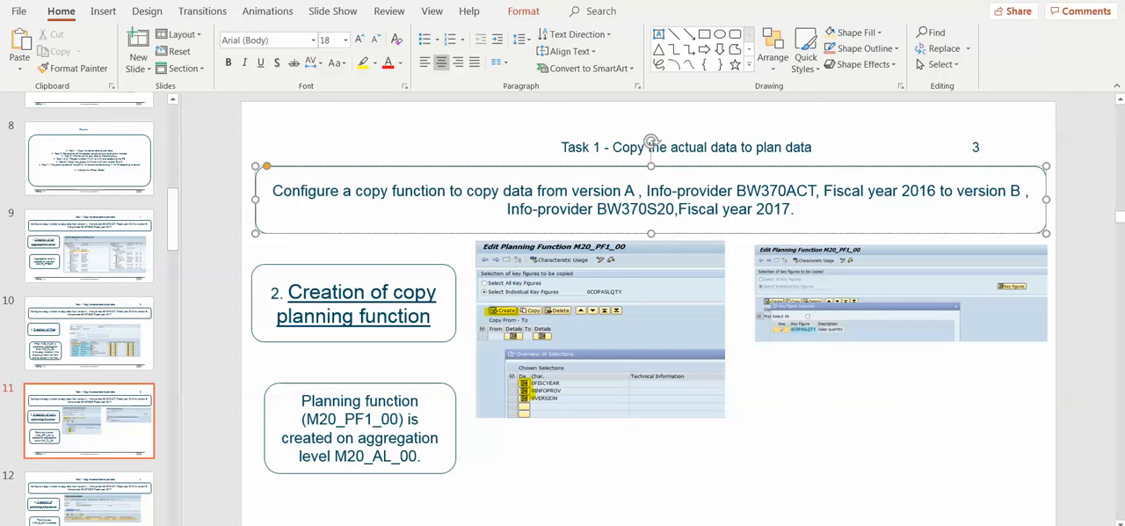
- Show slide 12 of the presentation, covering the creation of planning sequence M20_S_00
click(100, 411)
scroll(99, 314, down, 3)
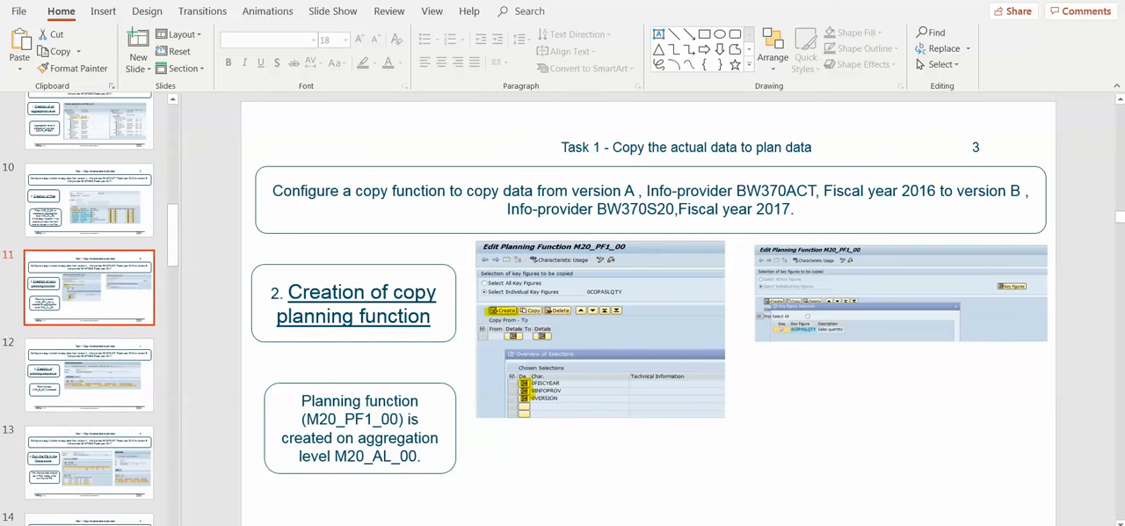
click(92, 356)
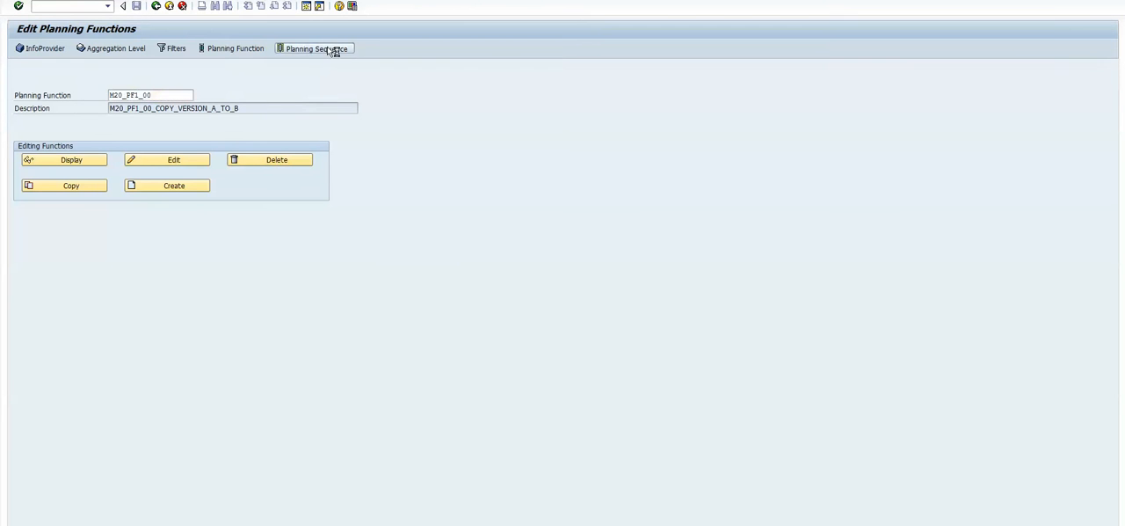
- Switch to SAP and open planning sequence M20_S_00 for editing
click(333, 51)
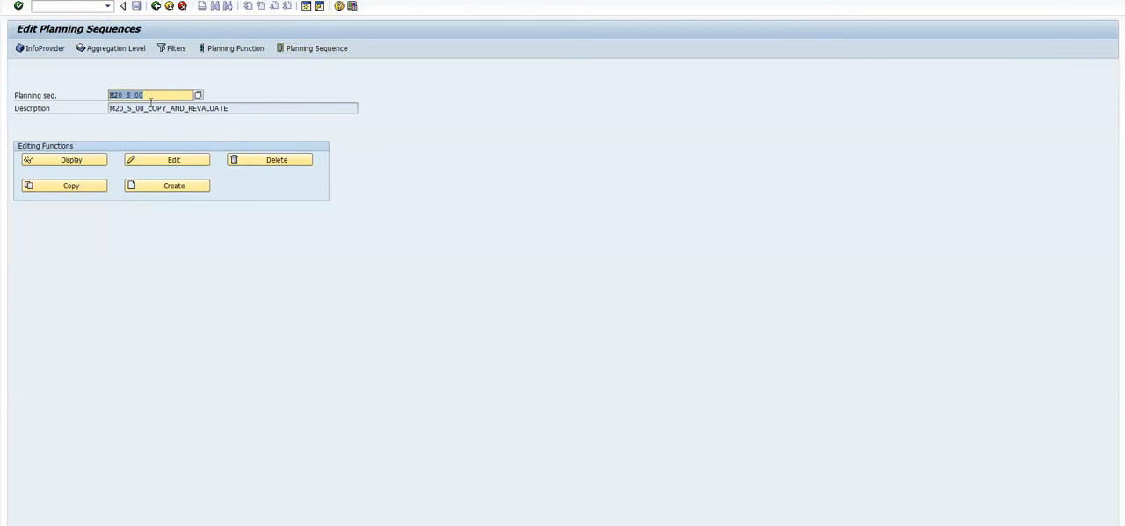
click(168, 96)
drag(158, 96, 102, 95)
click(75, 163)
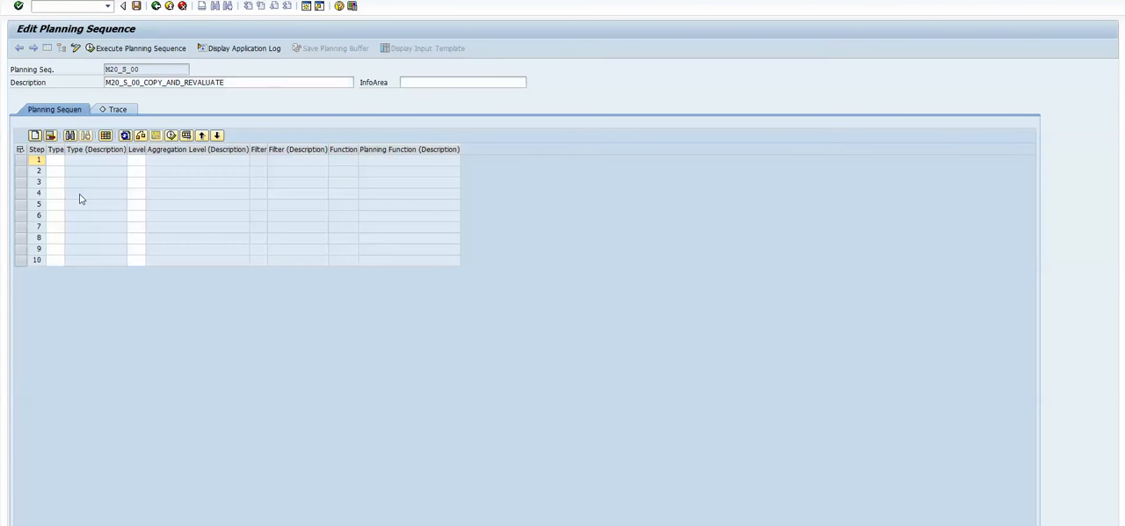
- Set step 1 of the planning sequence to type 2 (Planning Function) with aggregation level M20_AL_00
click(58, 161)
click(58, 161)
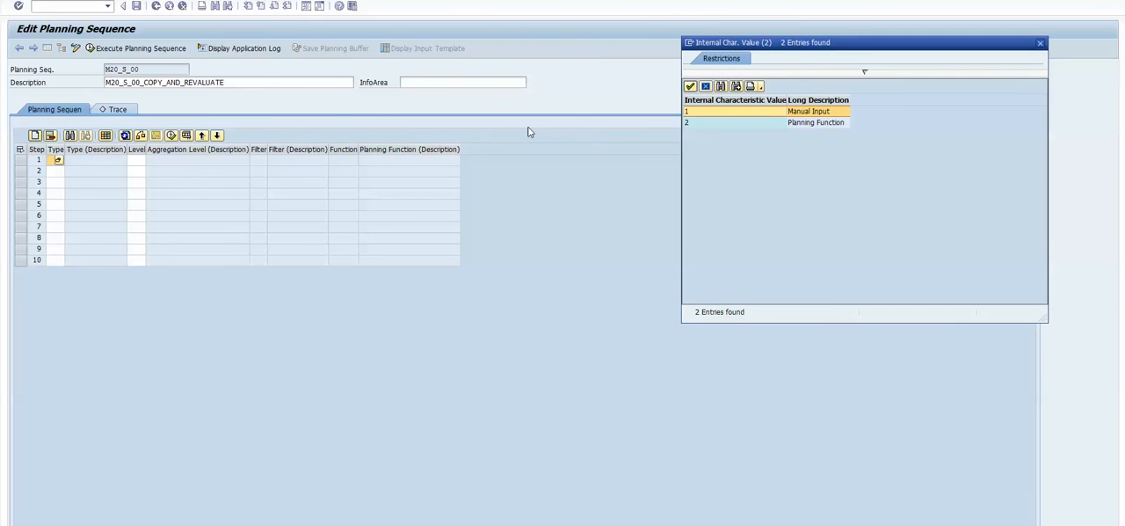
double_click(721, 127)
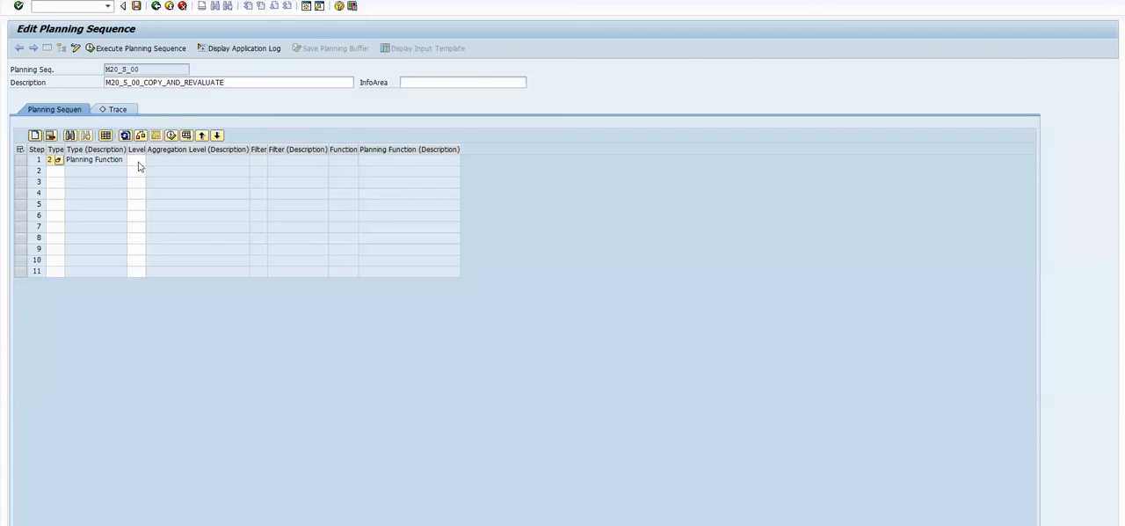
click(138, 165)
click(136, 161)
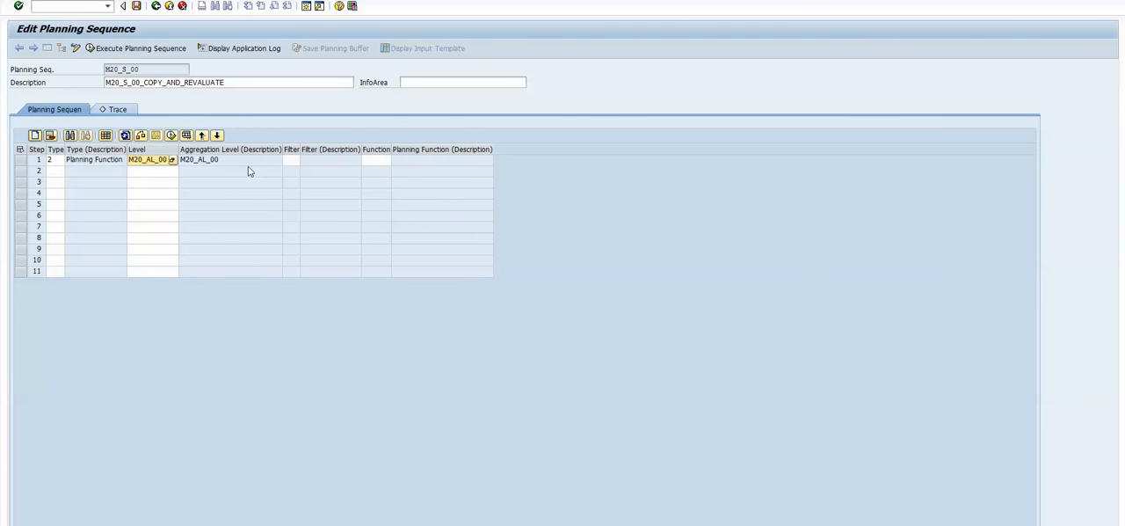
- Assign filter M20_F_00 to step 1 of the planning sequence
click(260, 163)
click(295, 161)
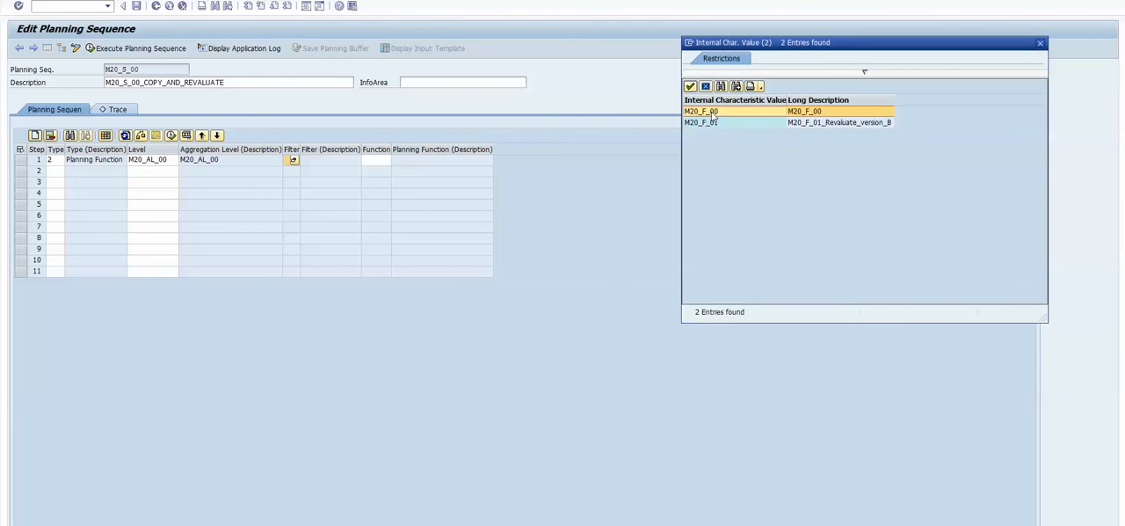
double_click(716, 112)
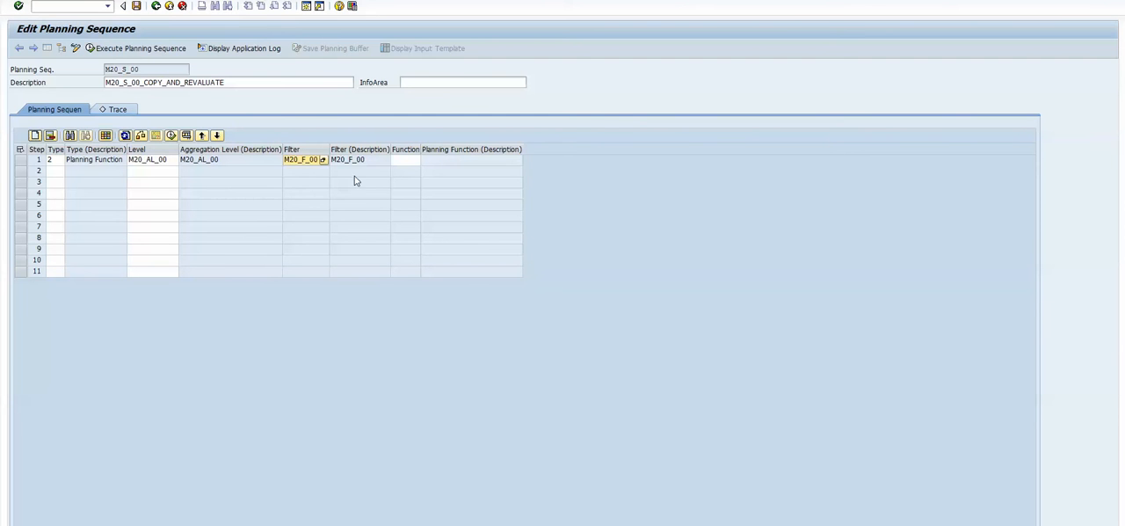
- Assign planning function M20_PF1_00 to step 1 and save the planning sequence
click(413, 162)
click(413, 161)
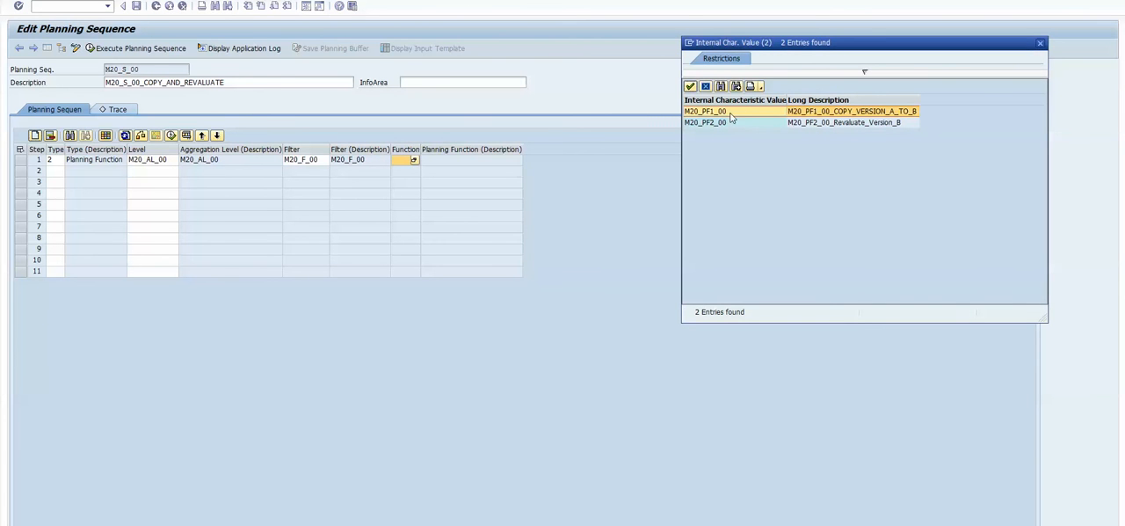
double_click(733, 111)
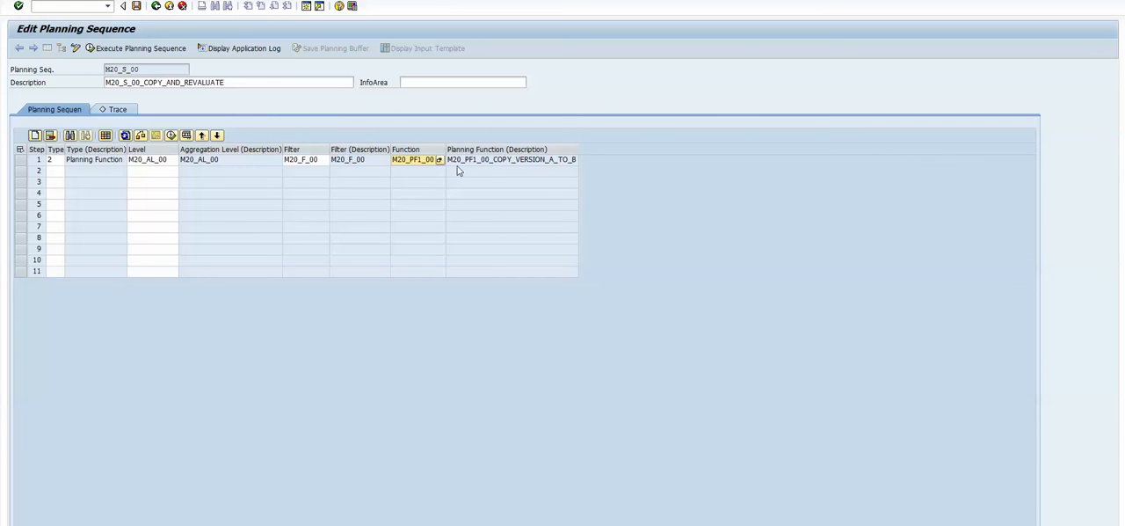
click(518, 162)
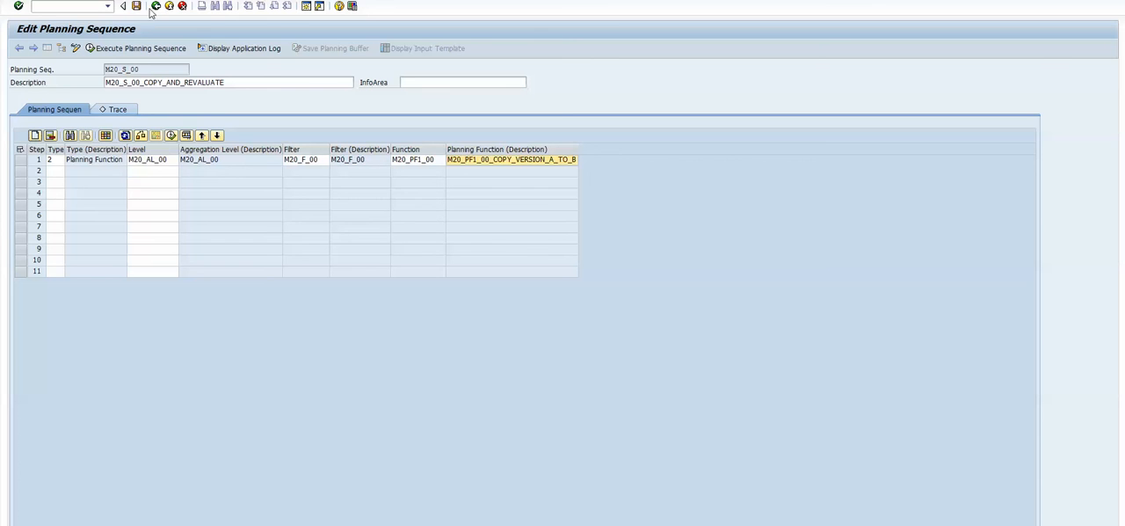
click(158, 48)
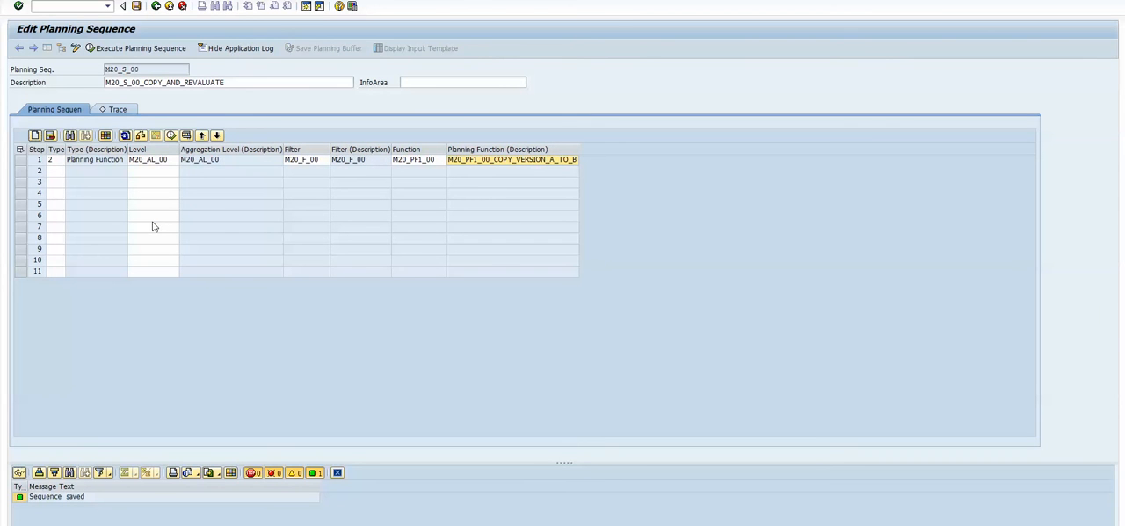
click(19, 159)
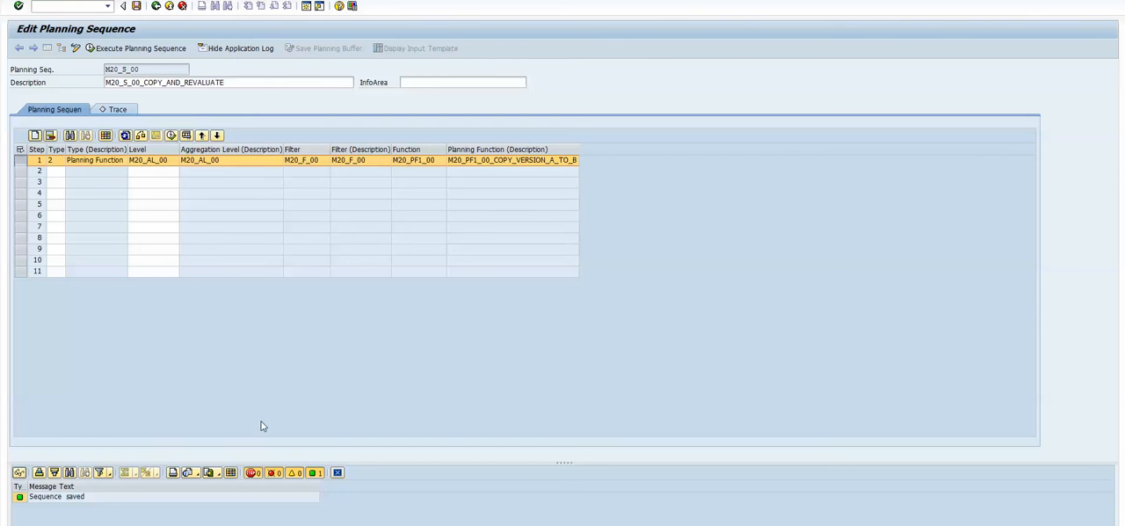
- Switch to the Data Browser session, view the entries of table /BIC/ABW370ACT2 and leave its selection screen
mouse_move(320, 525)
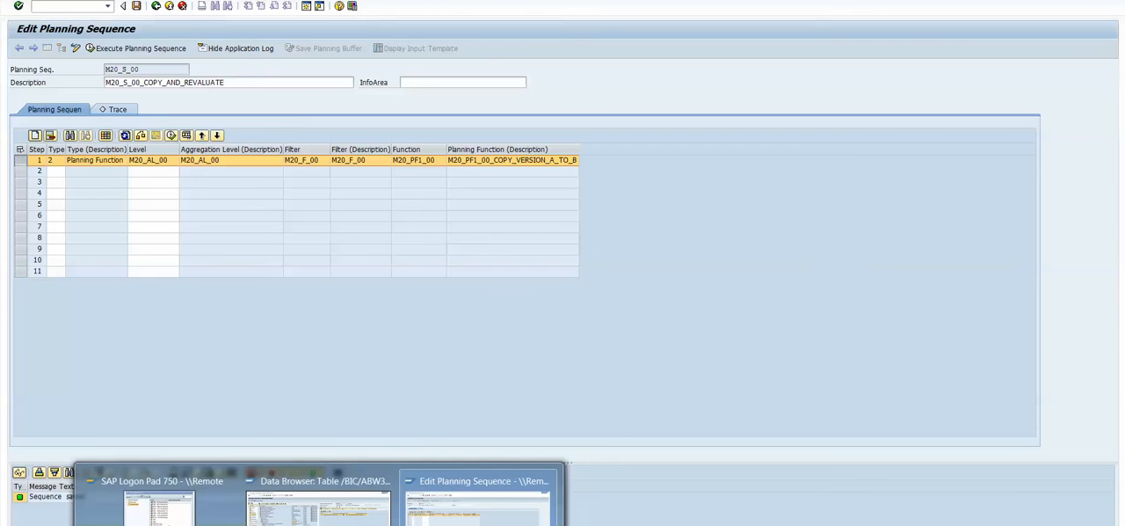
click(320, 508)
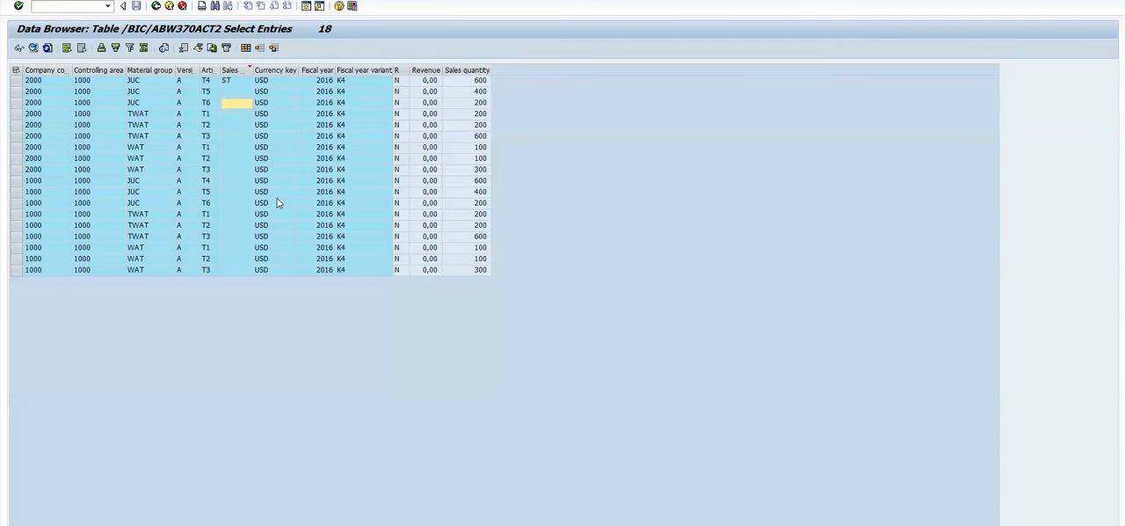
click(156, 6)
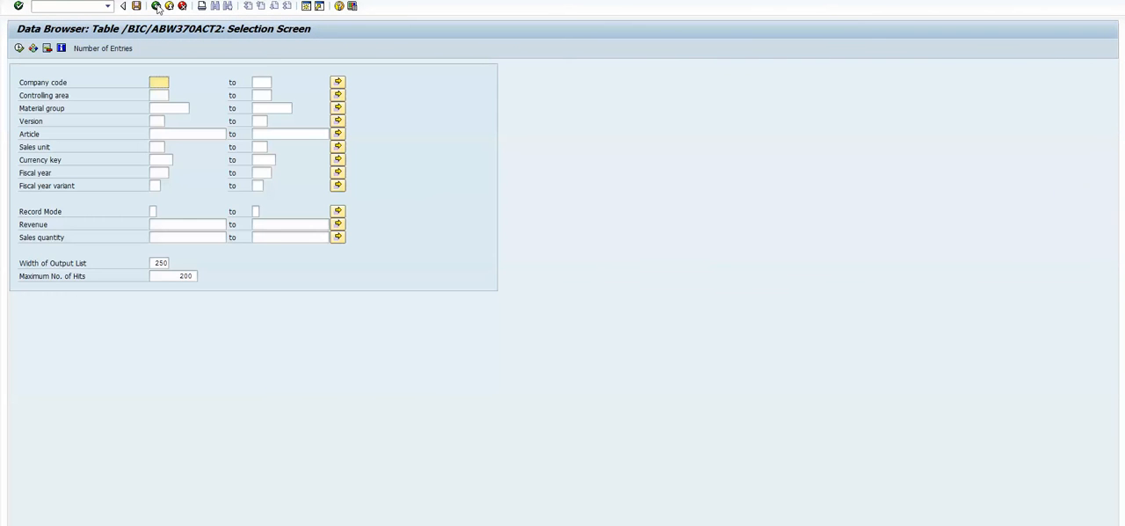
click(157, 6)
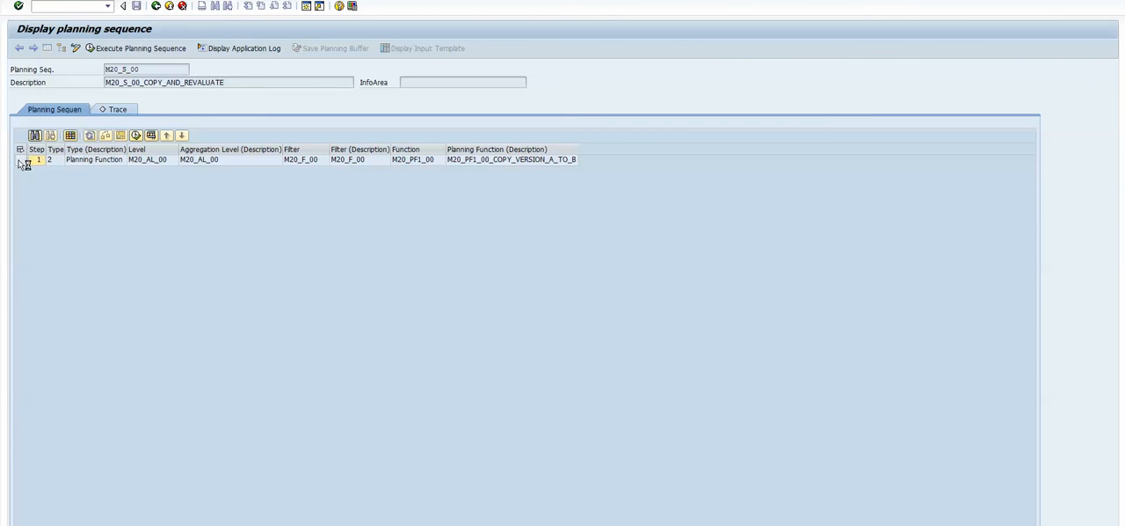
- Execute step 1 of the planning sequence with trace and display the records of block 1
click(151, 136)
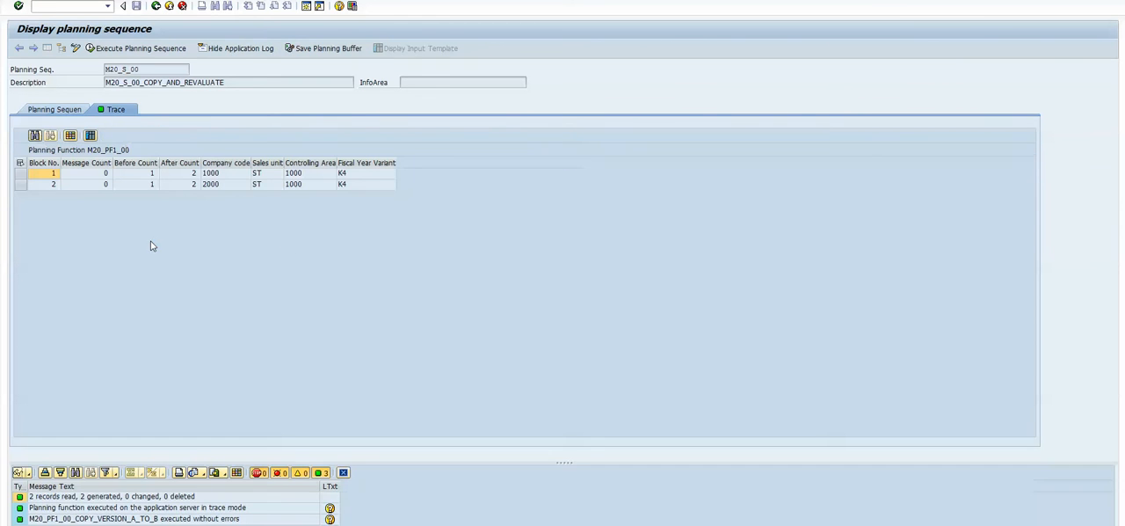
click(20, 174)
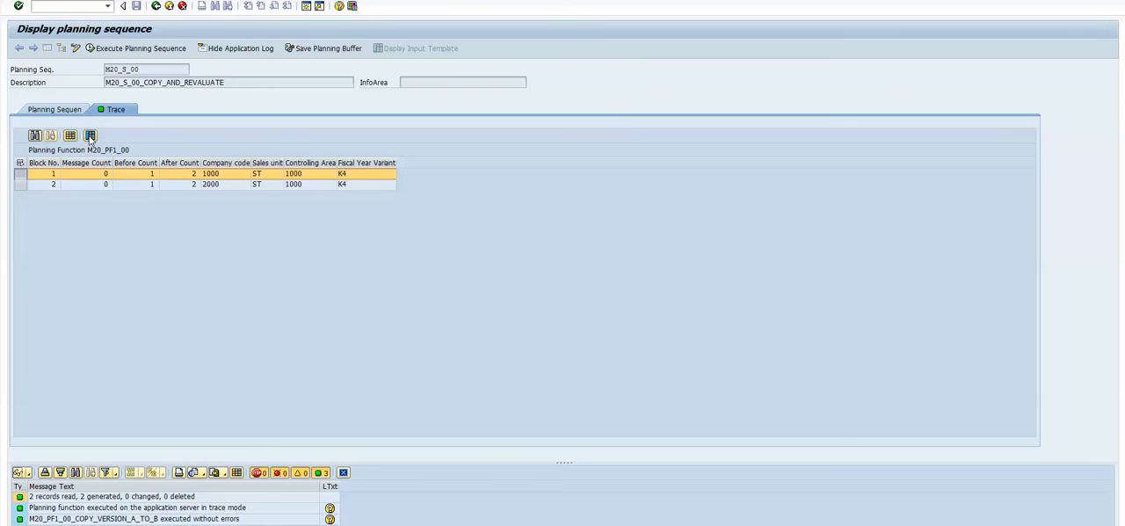
click(89, 136)
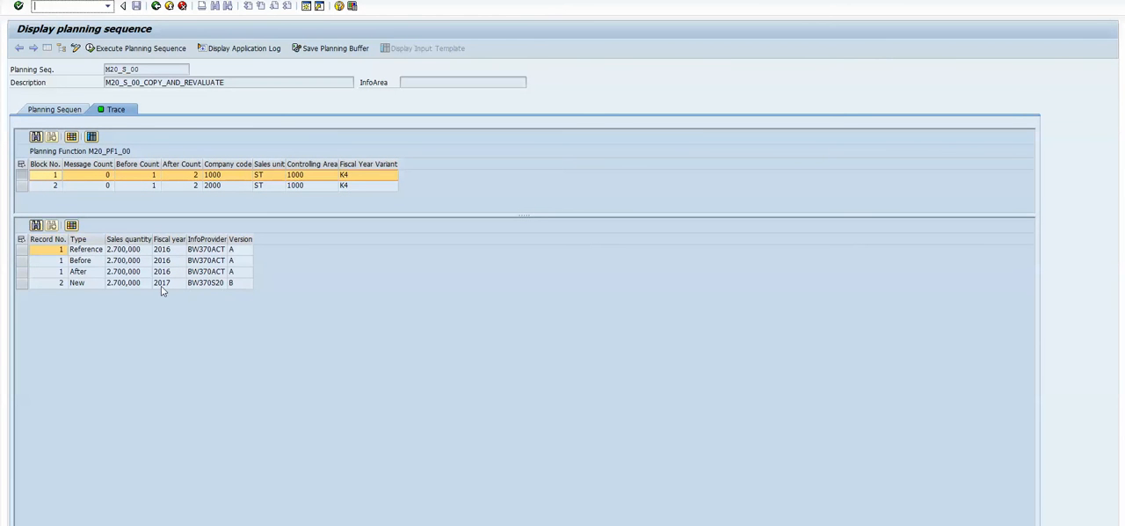
- Examine the new record's InfoProvider, version and fiscal year in the block 1 trace, and the block's company code
click(21, 283)
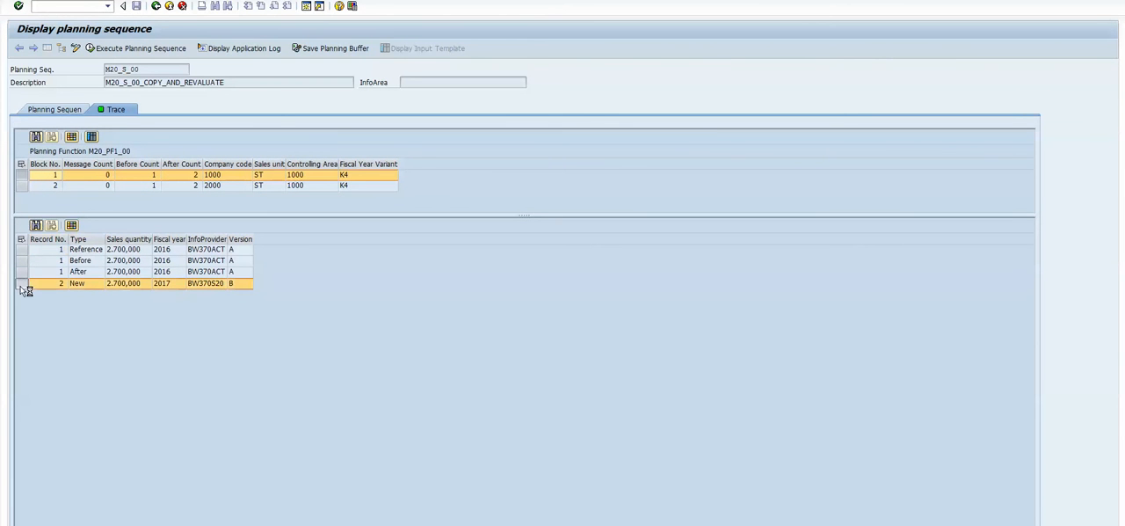
click(217, 284)
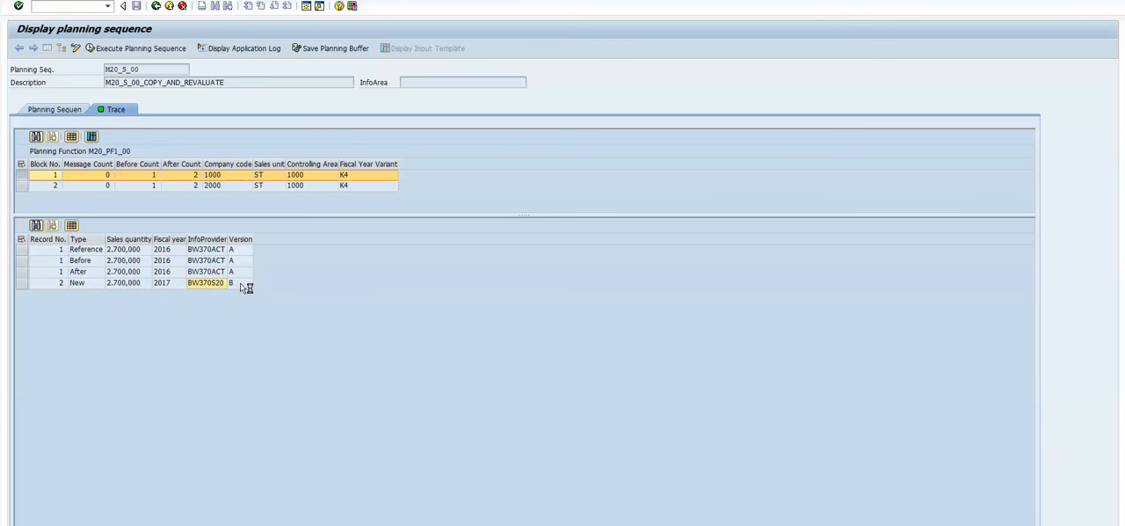
click(172, 281)
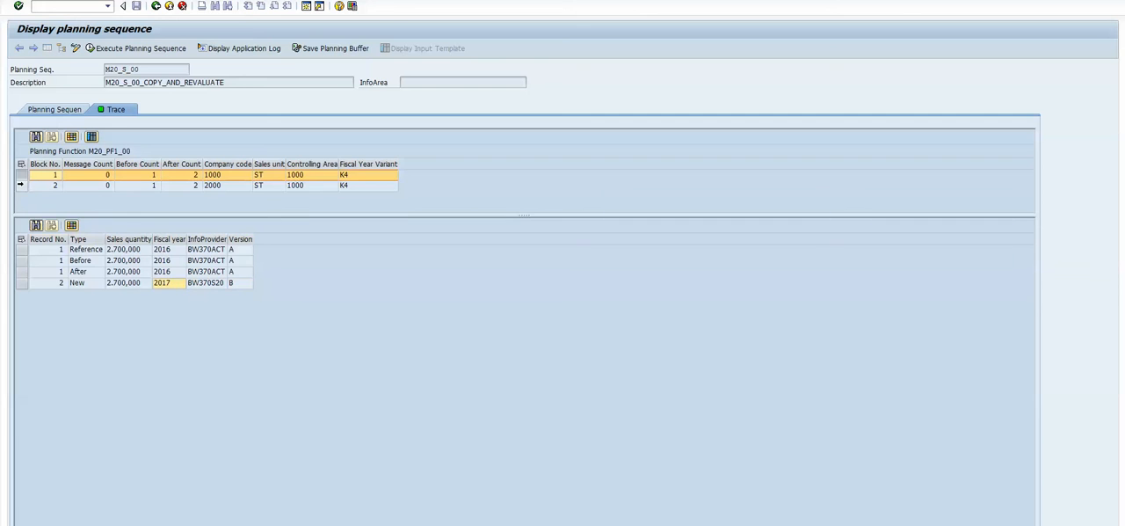
click(219, 175)
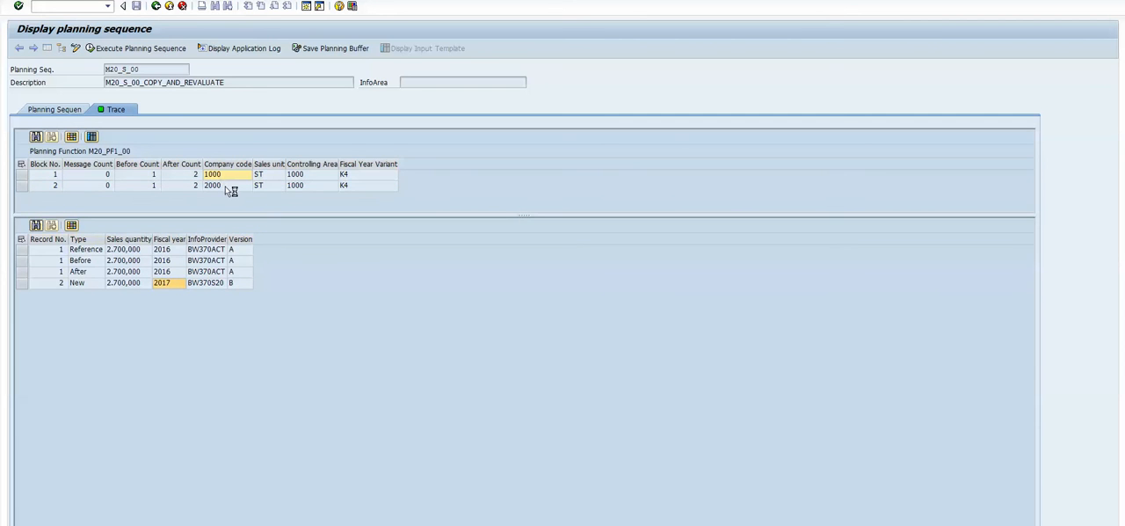
- Display the trace records of block 2 for company code 2000 and examine the new record's InfoProvider
click(22, 185)
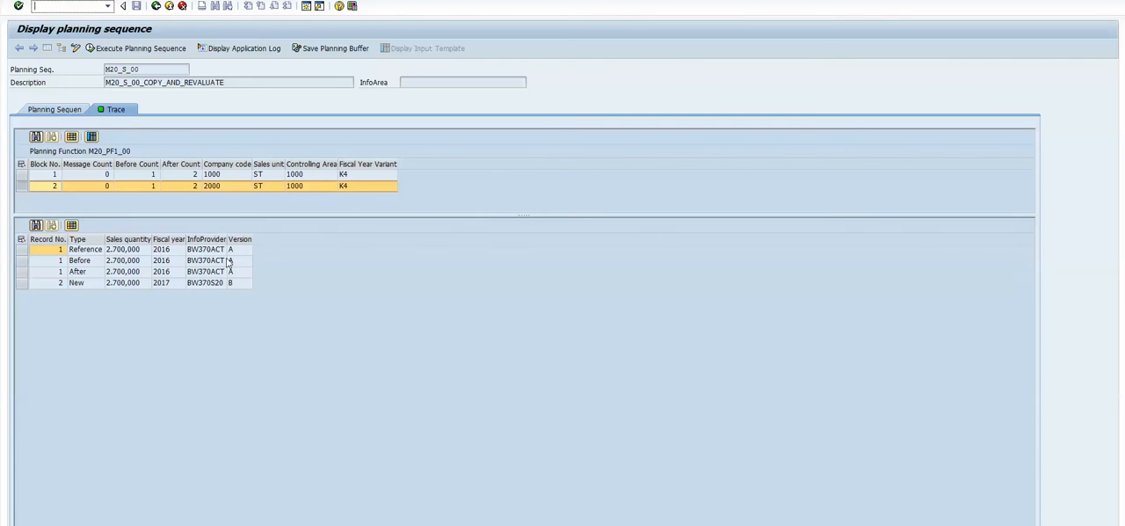
click(22, 283)
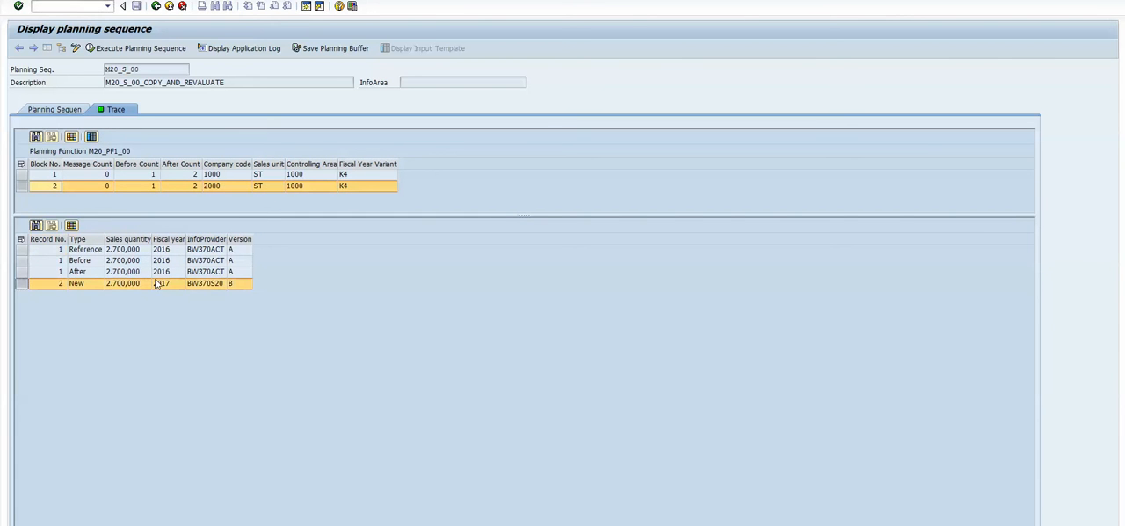
click(216, 284)
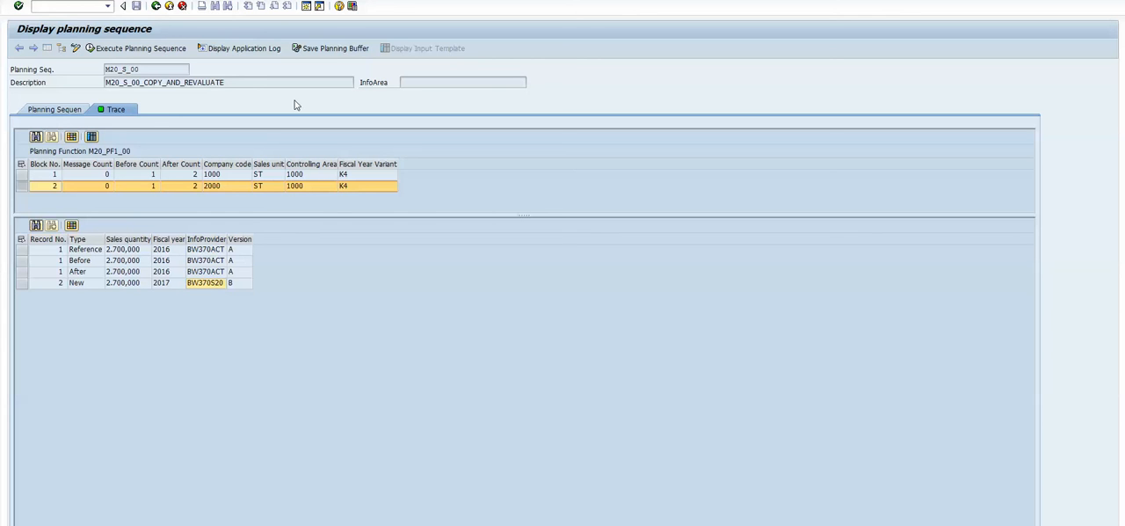
- Save the planning buffer content and check the fiscal year and sales quantity in table /BIC/ABW370S201
click(334, 49)
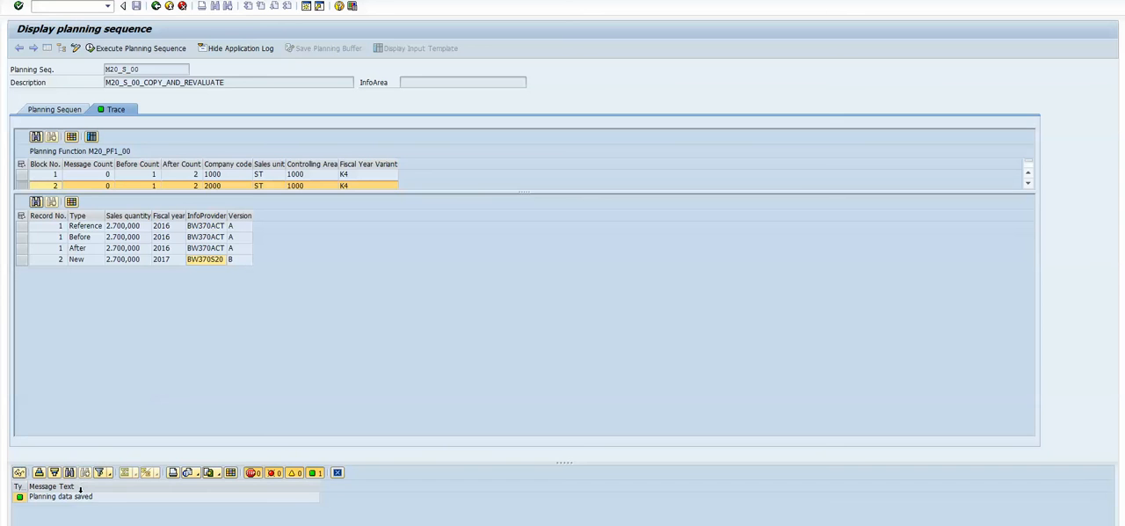
click(89, 500)
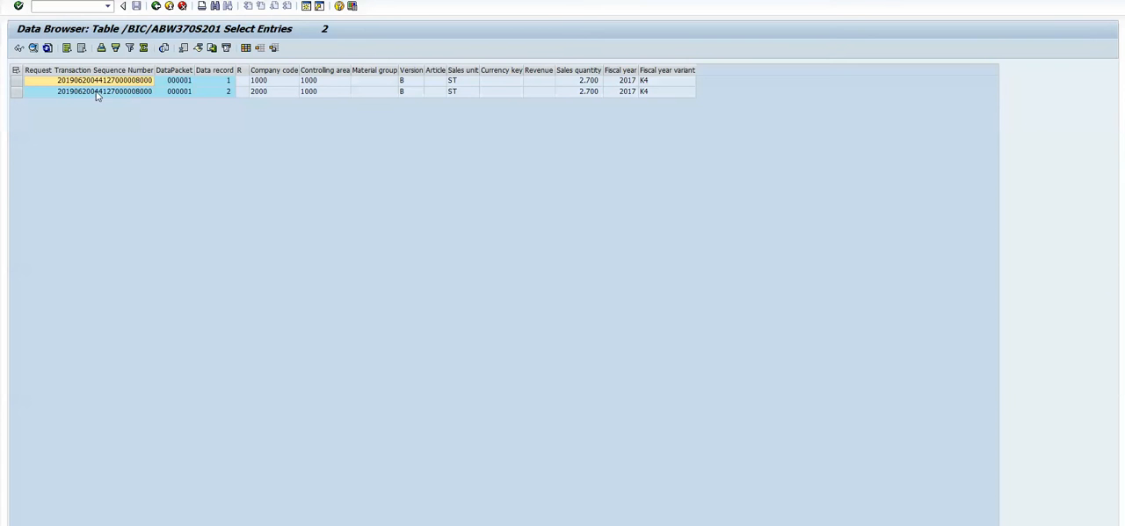
click(634, 82)
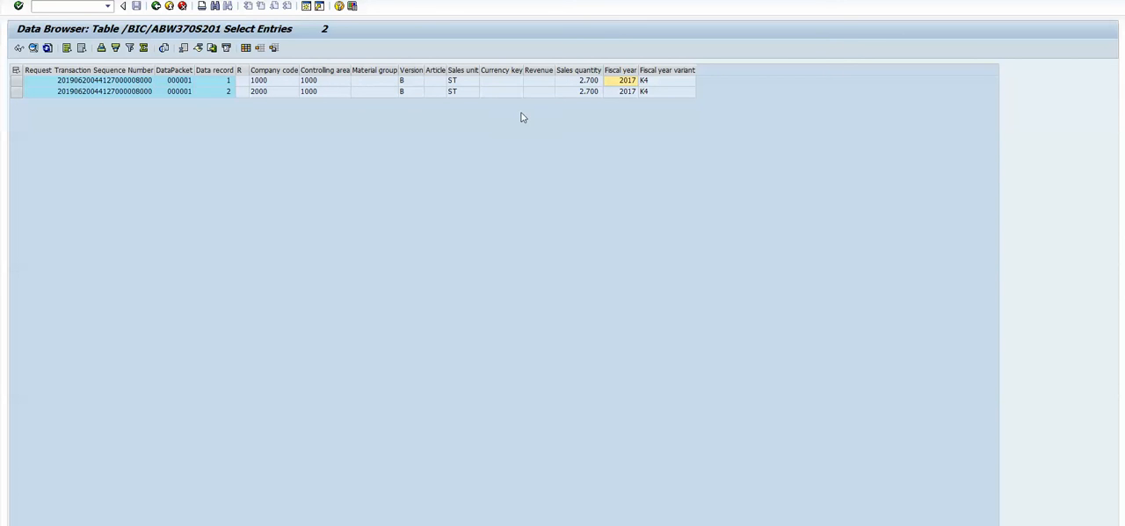
click(597, 82)
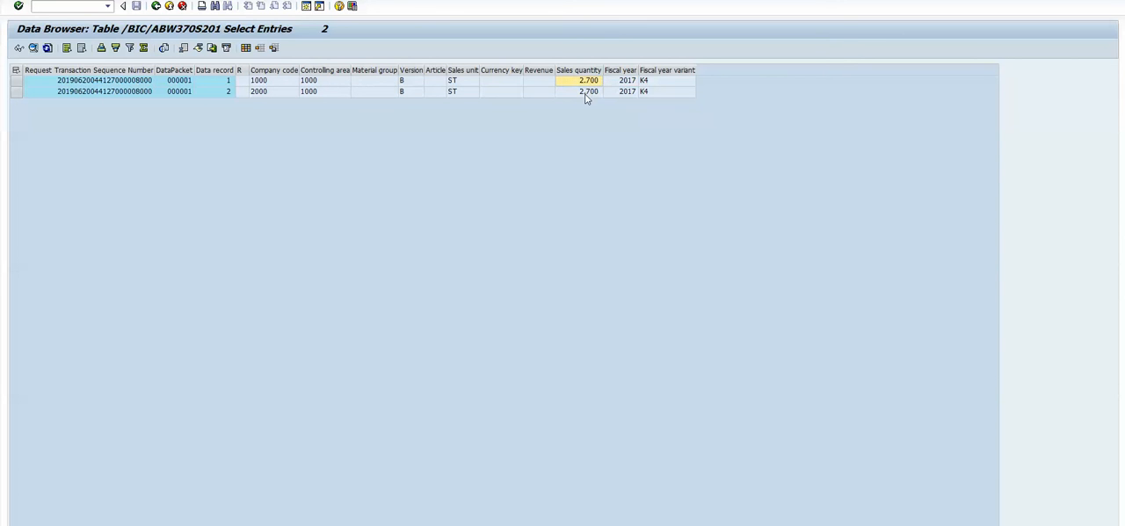